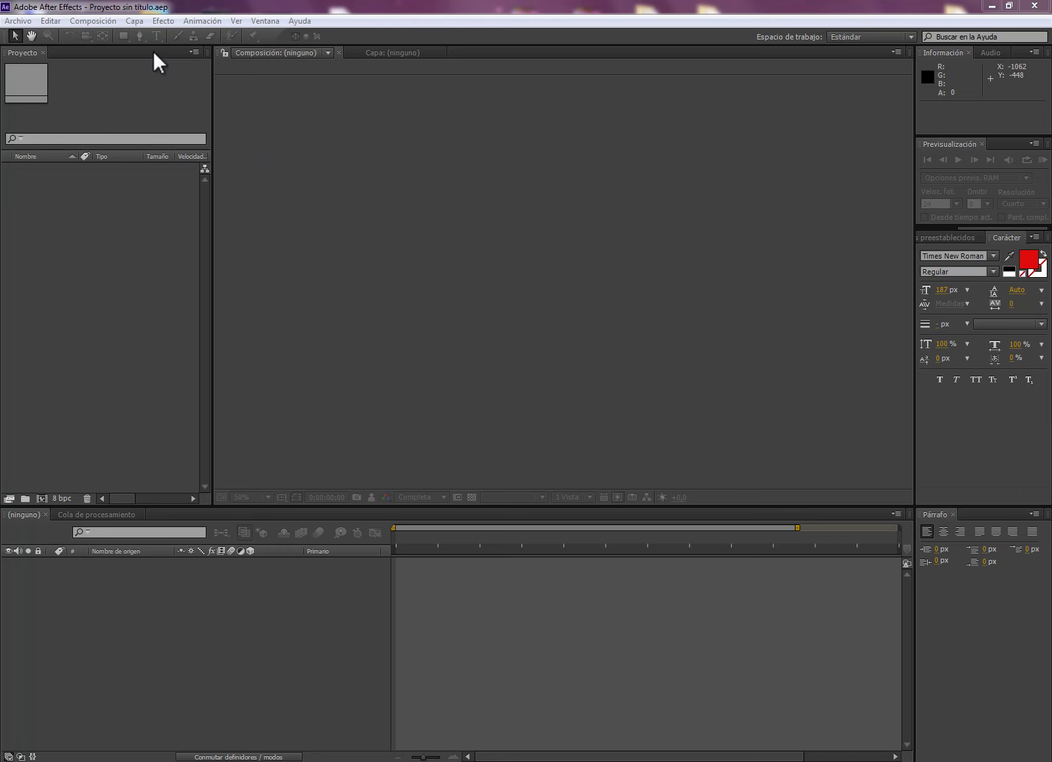
Start a new composition, keeping the HDV/HDTV 720 25 preset (1280×720, 25 fps).
{"action": "left_click", "coordinate": [107, 20]}
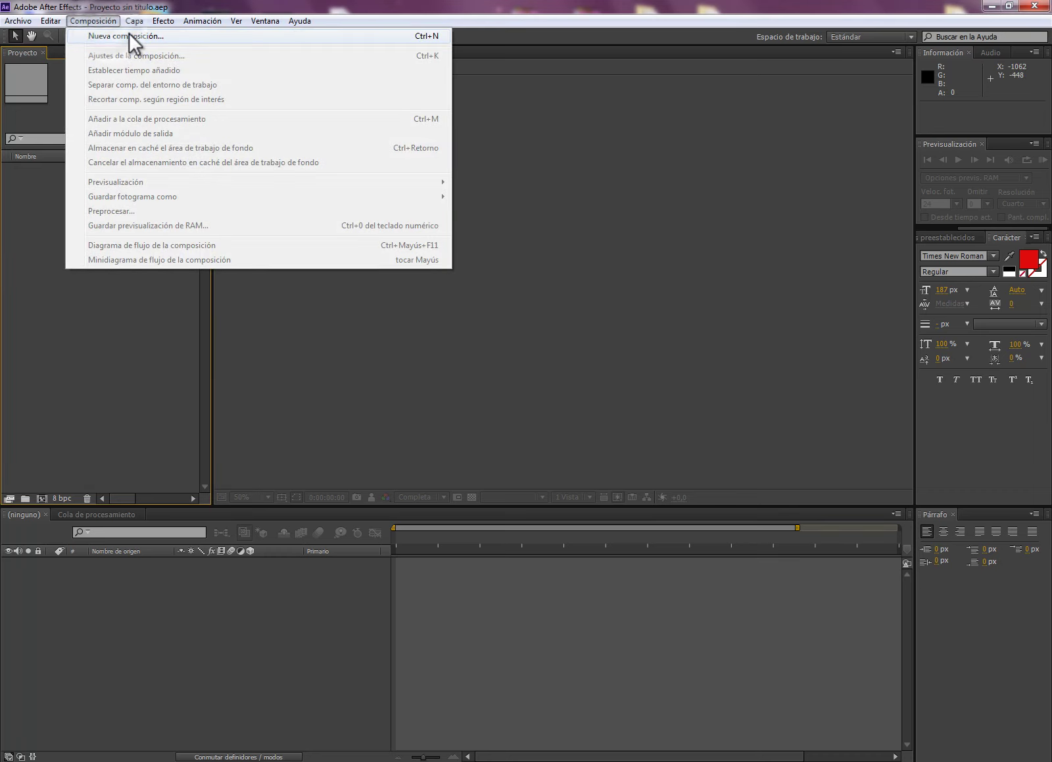
{"action": "left_click", "coordinate": [129, 32]}
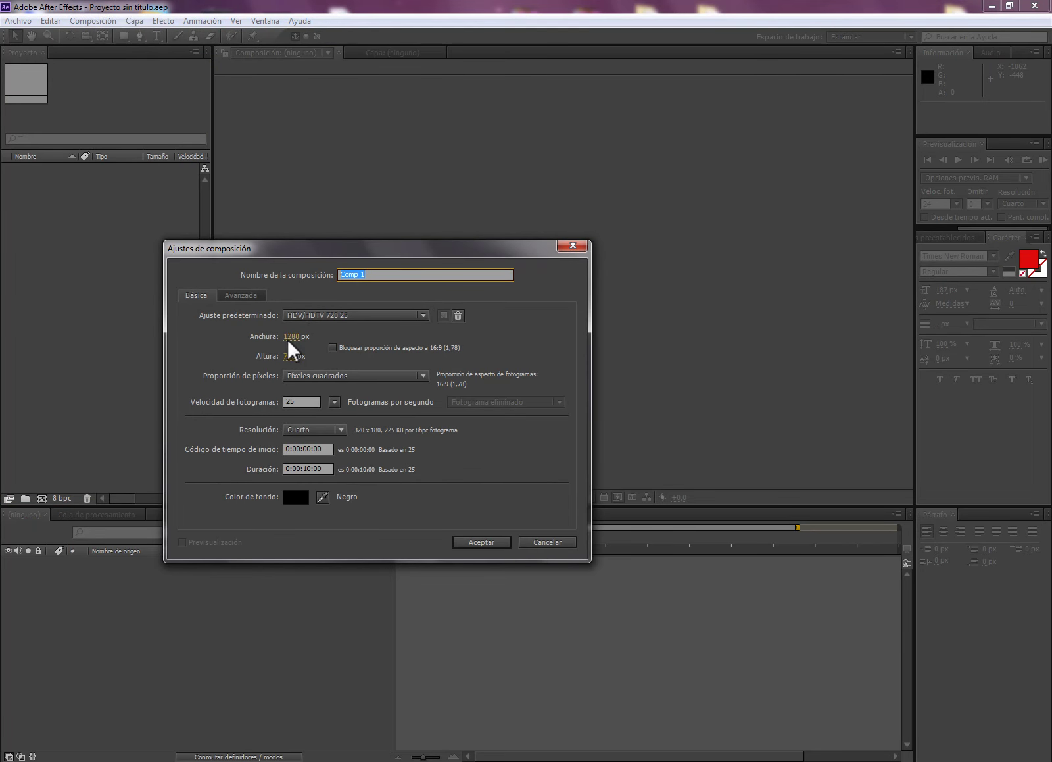
{"action": "left_click", "coordinate": [379, 315]}
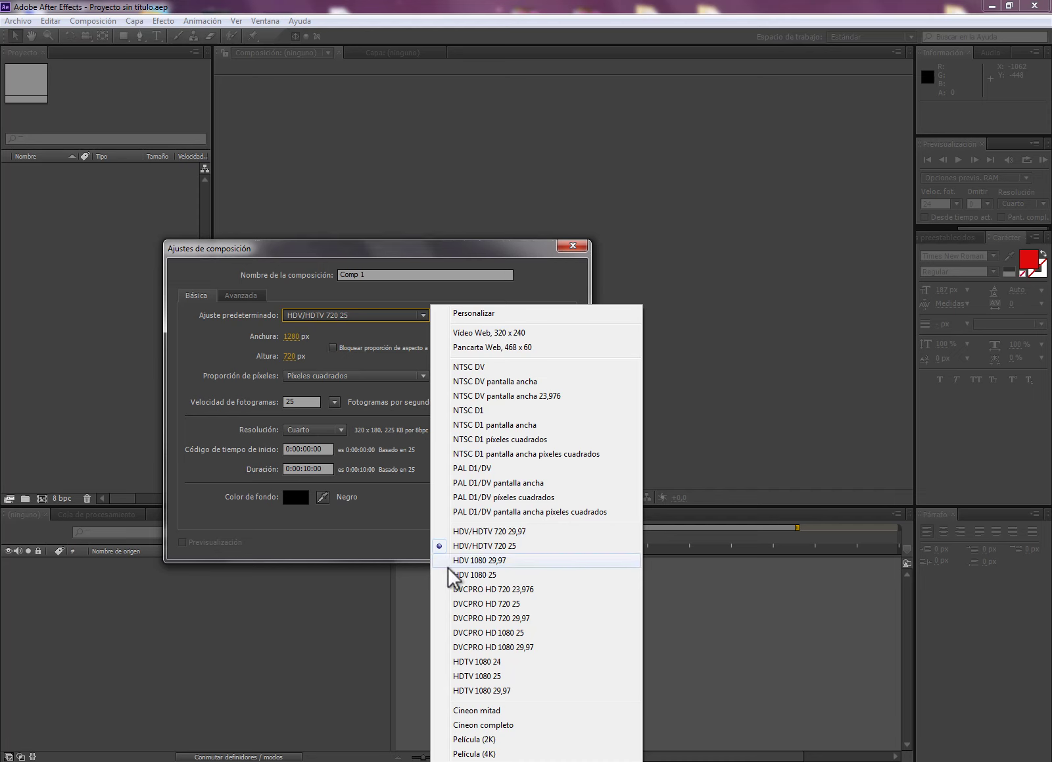
{"action": "left_click", "coordinate": [542, 279]}
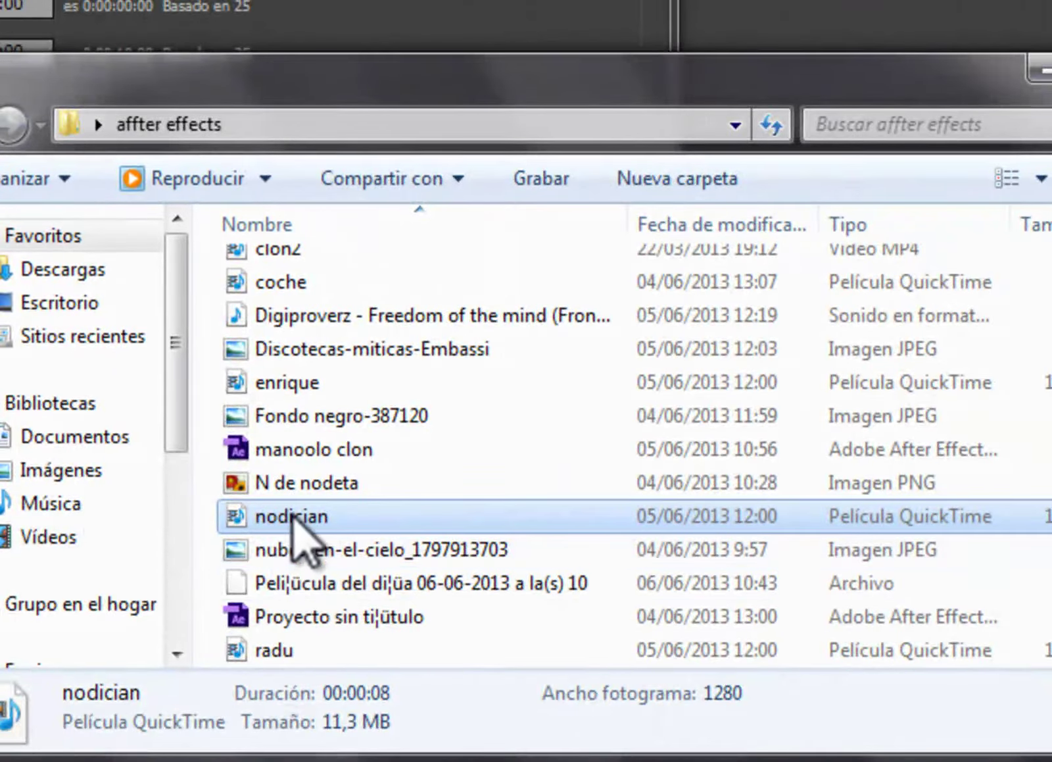
Play the 8-second 'nodician' green-screen QuickTime clip from the affter effects folder.
{"action": "mouse_move", "coordinate": [224, 757]}
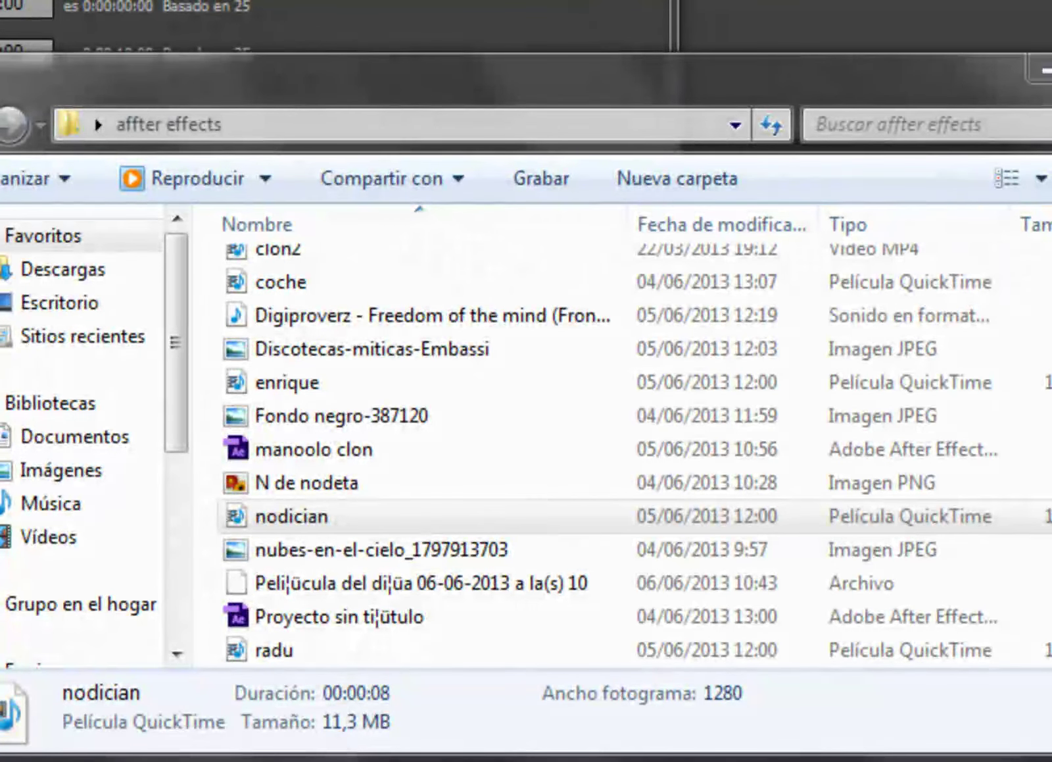
{"action": "mouse_move", "coordinate": [328, 756]}
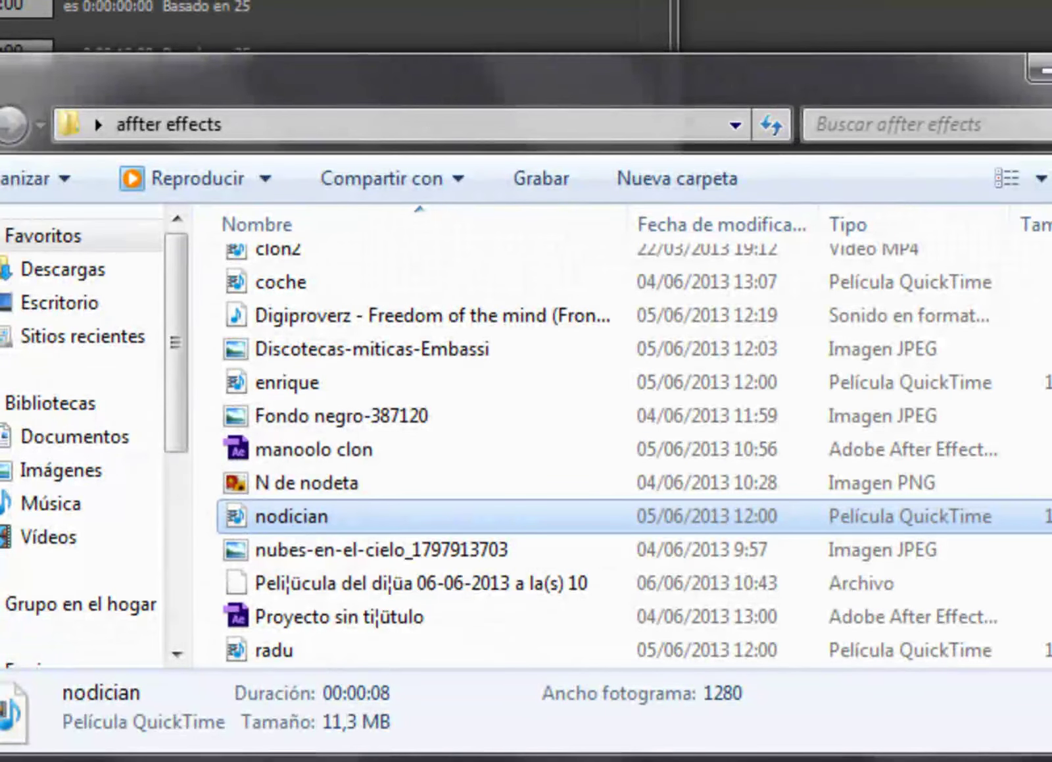
{"action": "left_click_drag", "start_coordinate": [300, 521], "coordinate": [310, 556]}
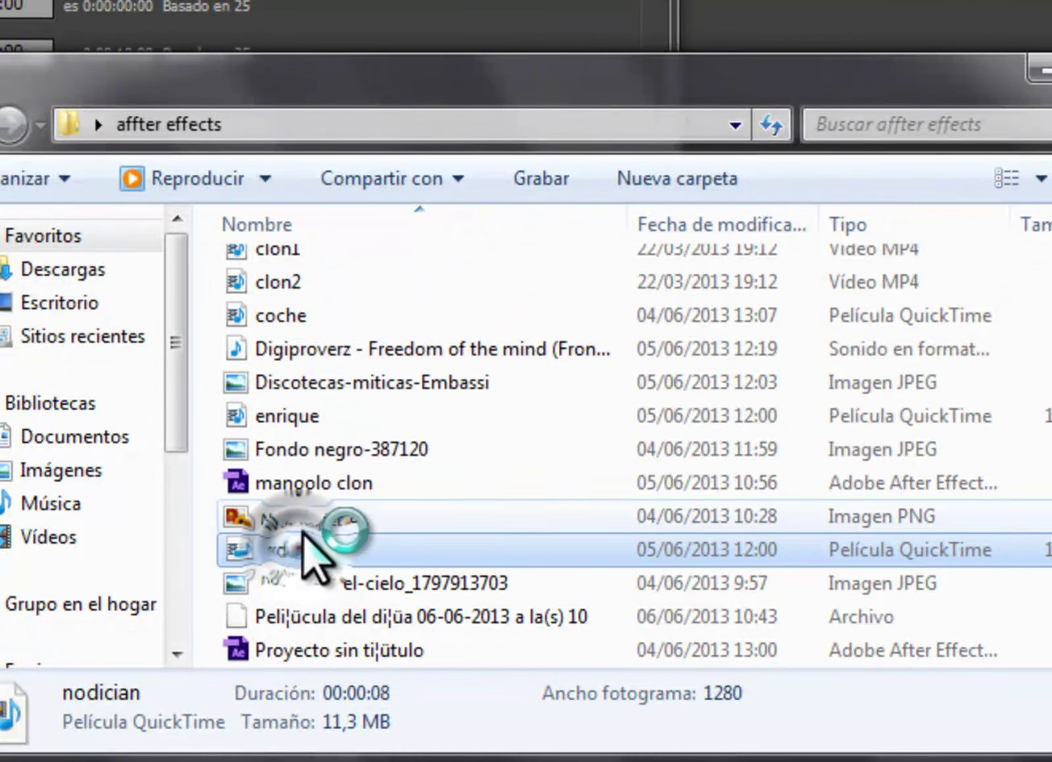
{"action": "double_click", "coordinate": [307, 538]}
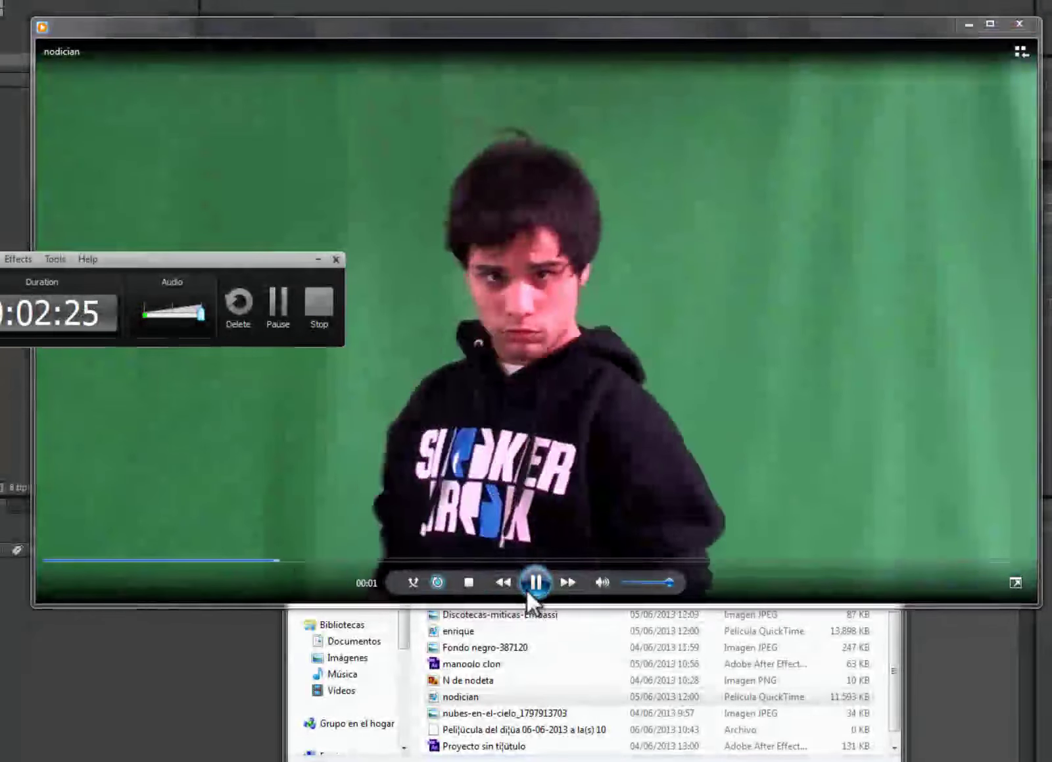
Pause the nodician clip at 00:01 to inspect the green-screen footage.
{"action": "left_click", "coordinate": [528, 590]}
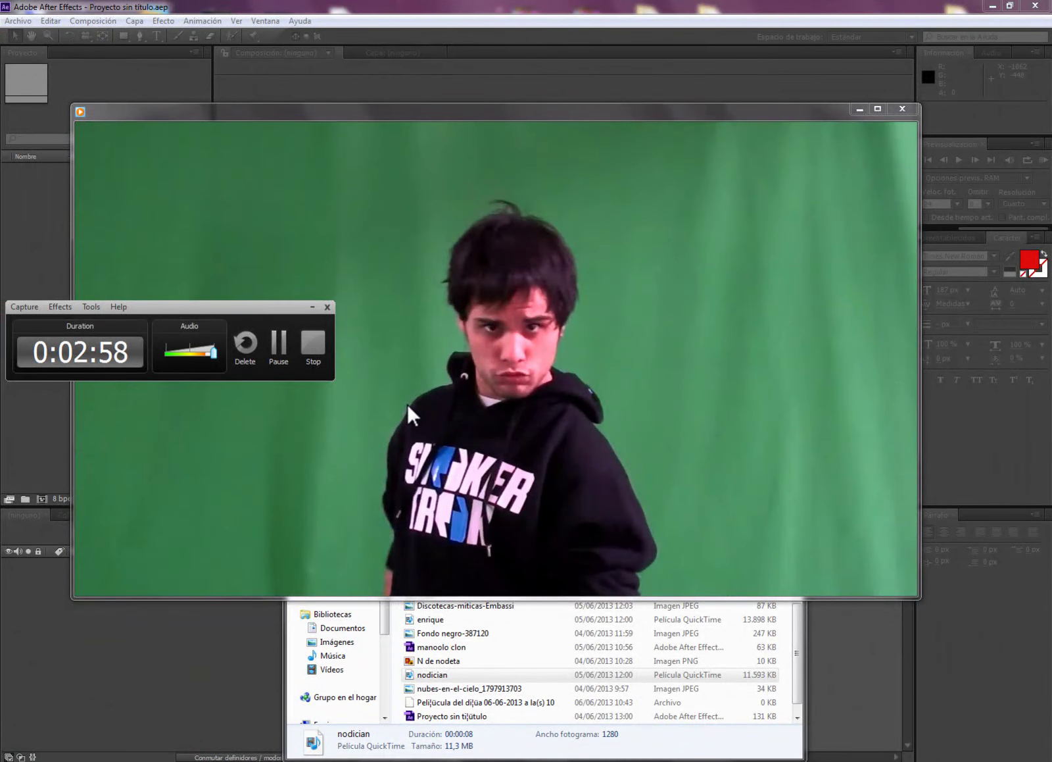
{"action": "mouse_move", "coordinate": [429, 412]}
{"action": "mouse_move", "coordinate": [724, 228]}
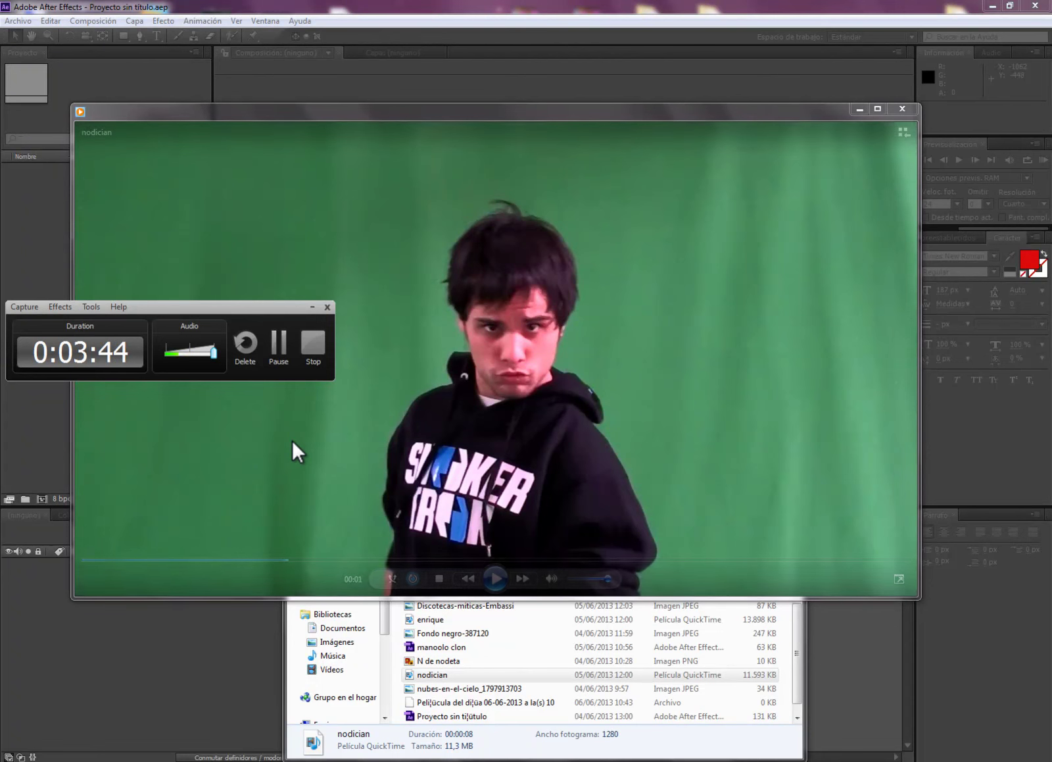
{"action": "mouse_move", "coordinate": [288, 440]}
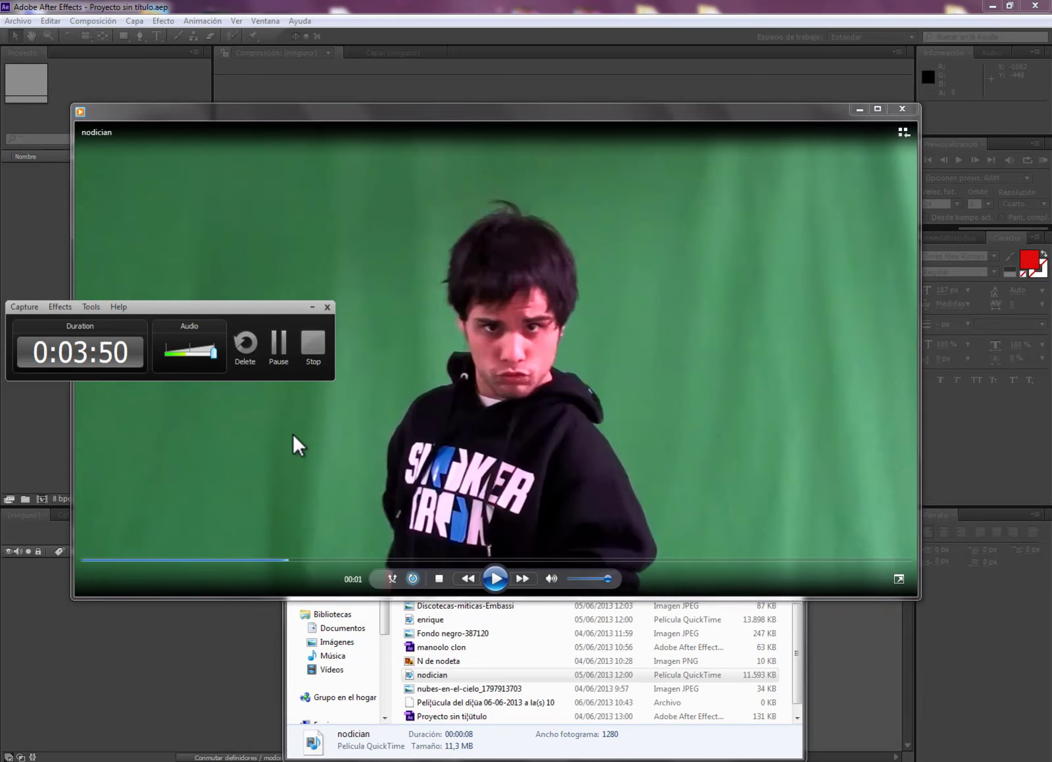
Close the media player and change the composition duration from 10 to 8 seconds.
{"action": "left_click", "coordinate": [313, 305]}
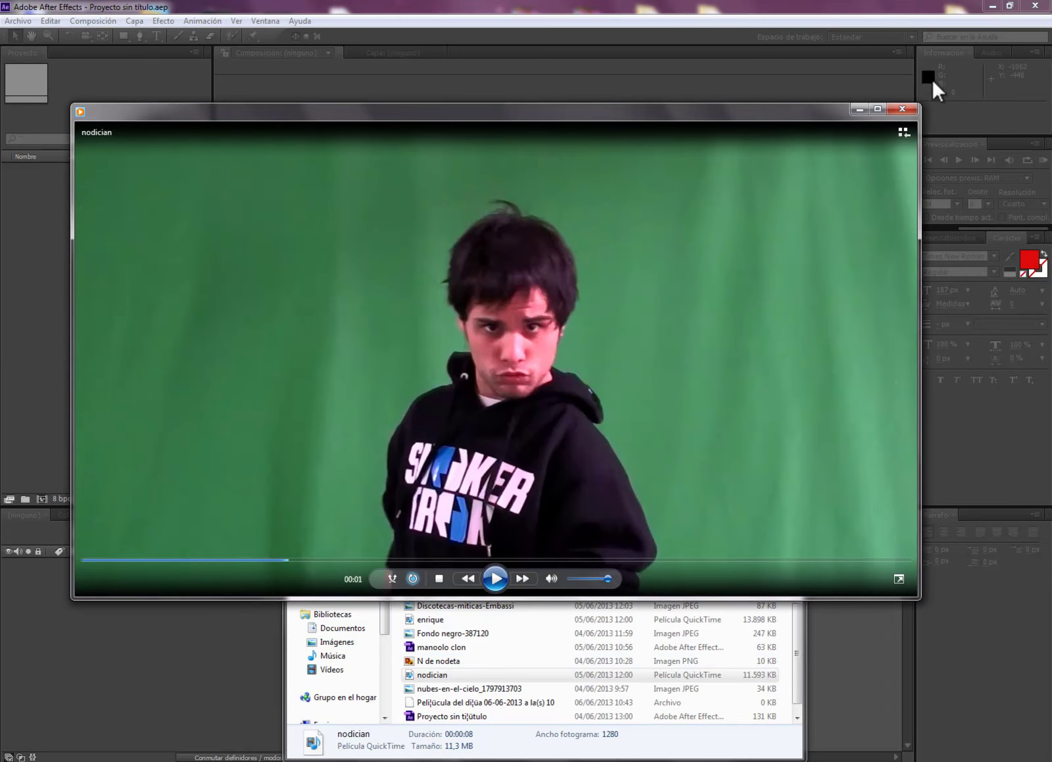
{"action": "left_click", "coordinate": [902, 108]}
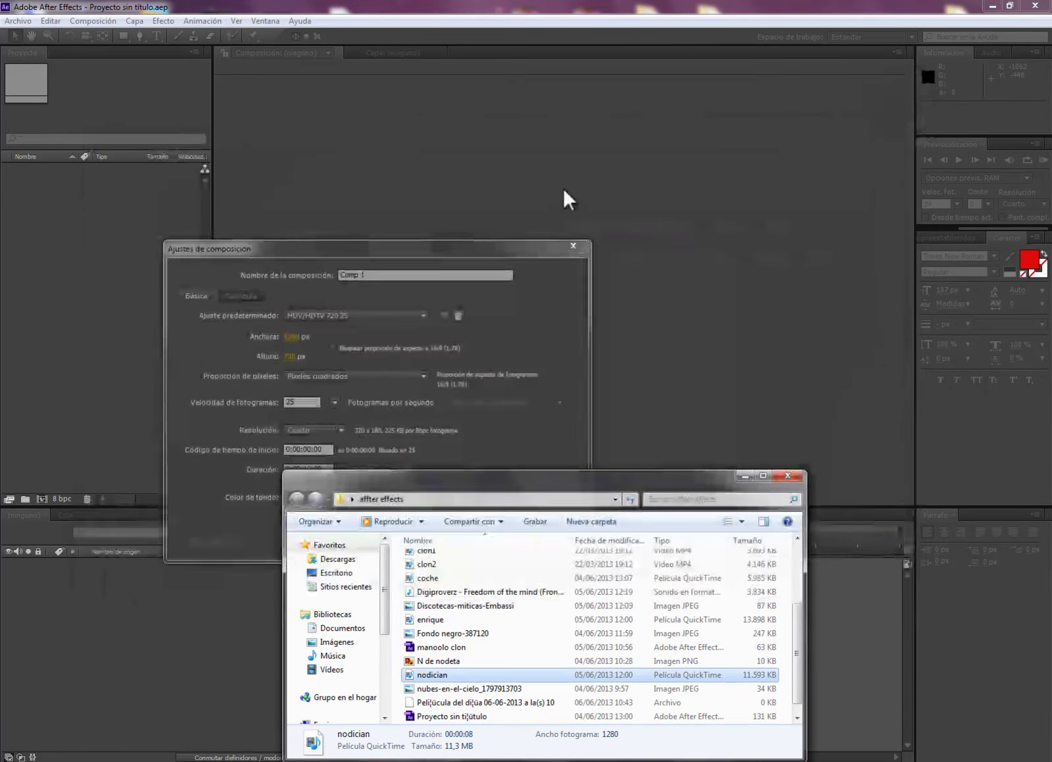
{"action": "left_click", "coordinate": [452, 250]}
{"action": "left_click", "coordinate": [312, 450]}
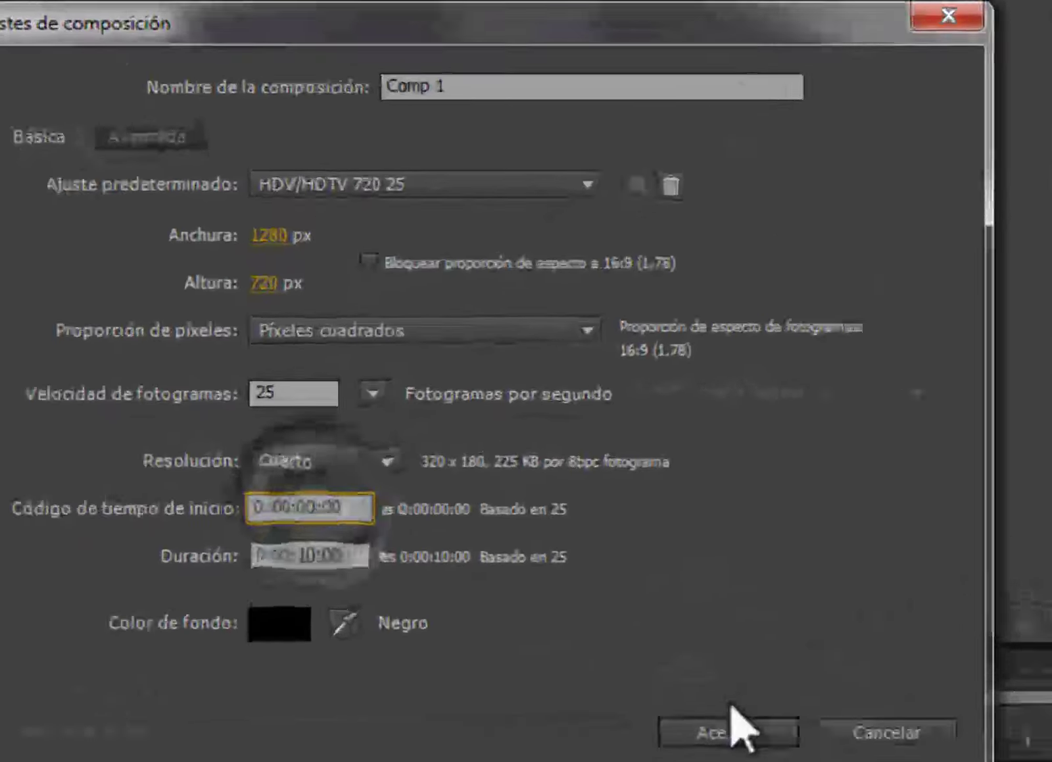
{"action": "left_click", "coordinate": [317, 564]}
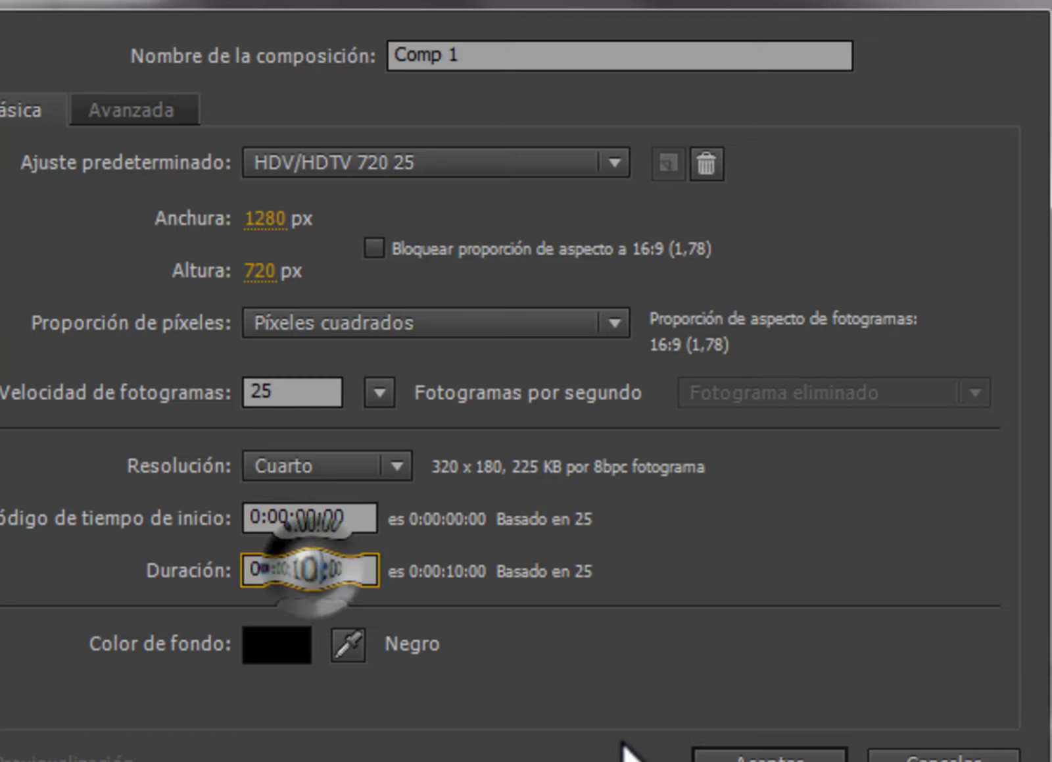
{"action": "key", "text": "BackSpace"}
{"action": "type", "text": "8"}
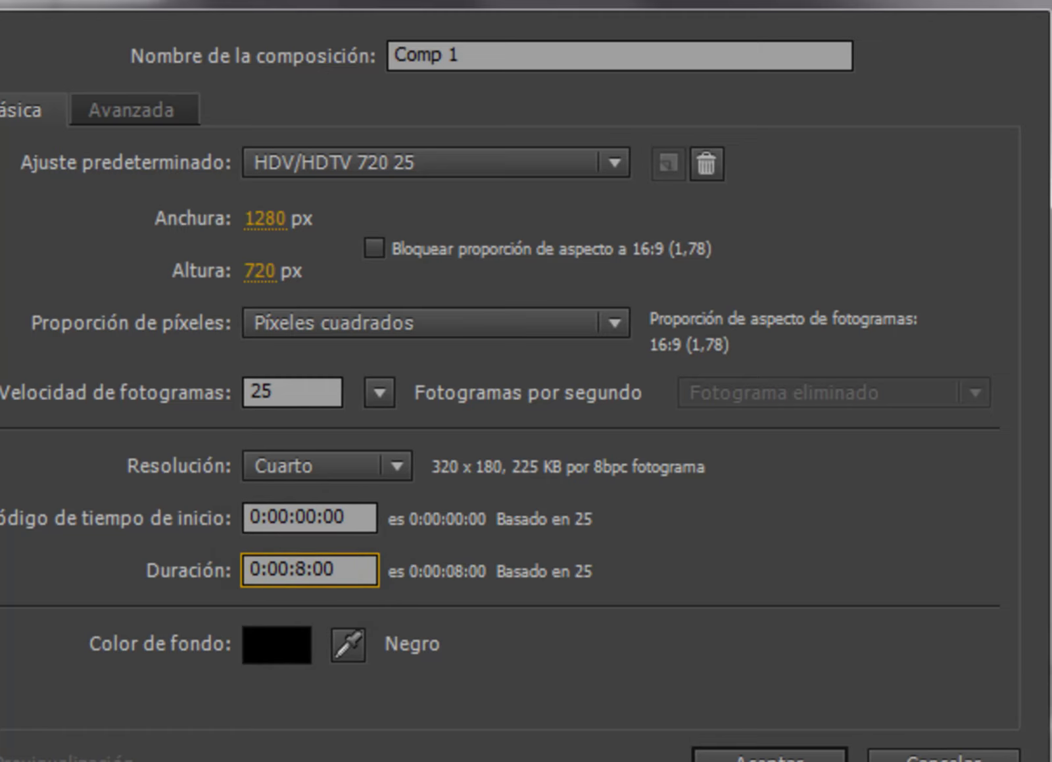
{"action": "key", "text": "Tab"}
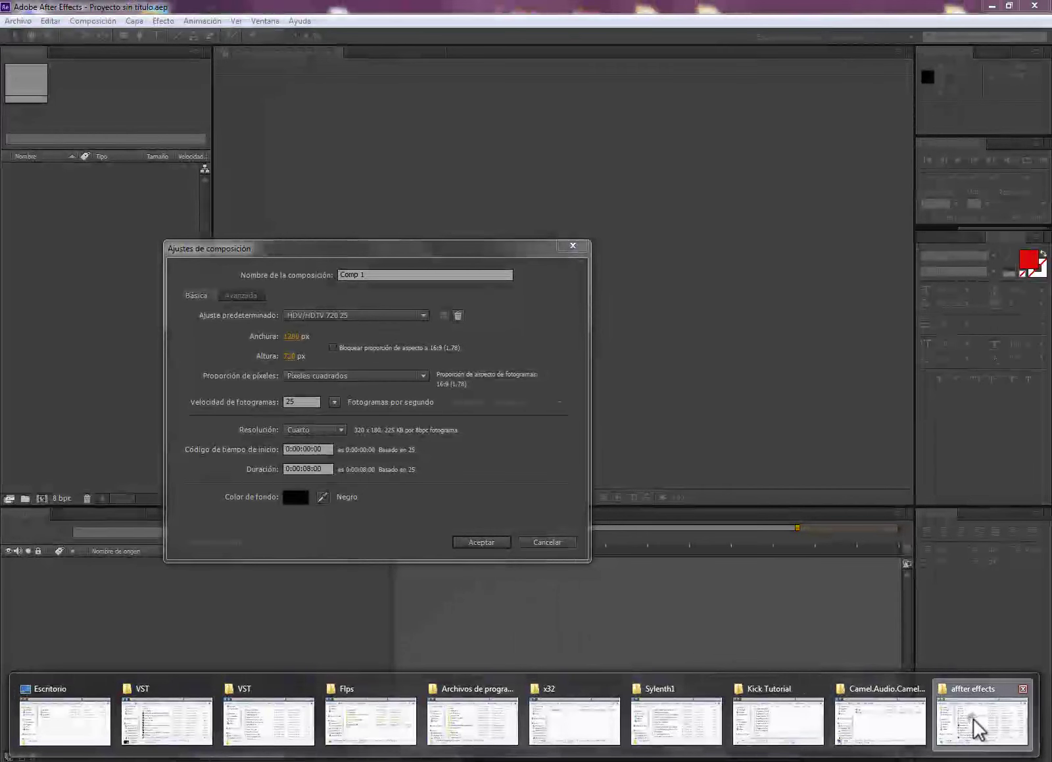
Create Comp 1 at 1280×720, 25 fps with the 8-second duration.
{"action": "left_click", "coordinate": [982, 720]}
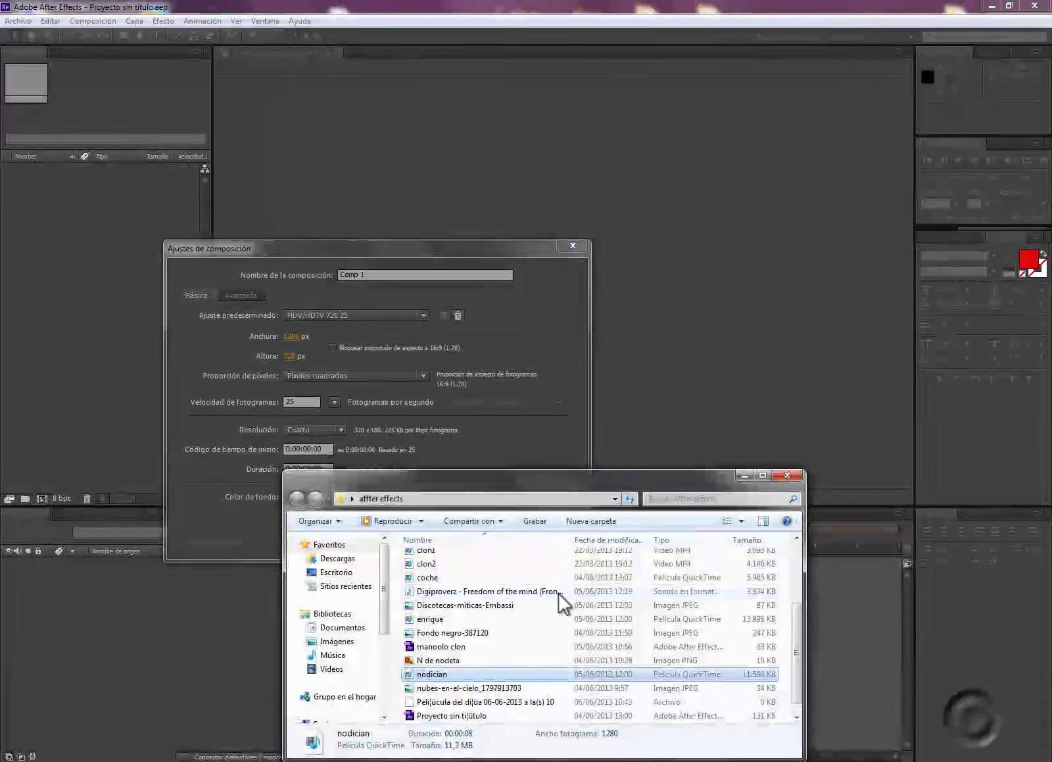
{"action": "mouse_move", "coordinate": [454, 674]}
{"action": "left_mouse_down"}
{"action": "mouse_move", "coordinate": [32, 269]}
{"action": "mouse_move", "coordinate": [352, 619]}
{"action": "left_mouse_up"}
{"action": "left_click", "coordinate": [434, 266]}
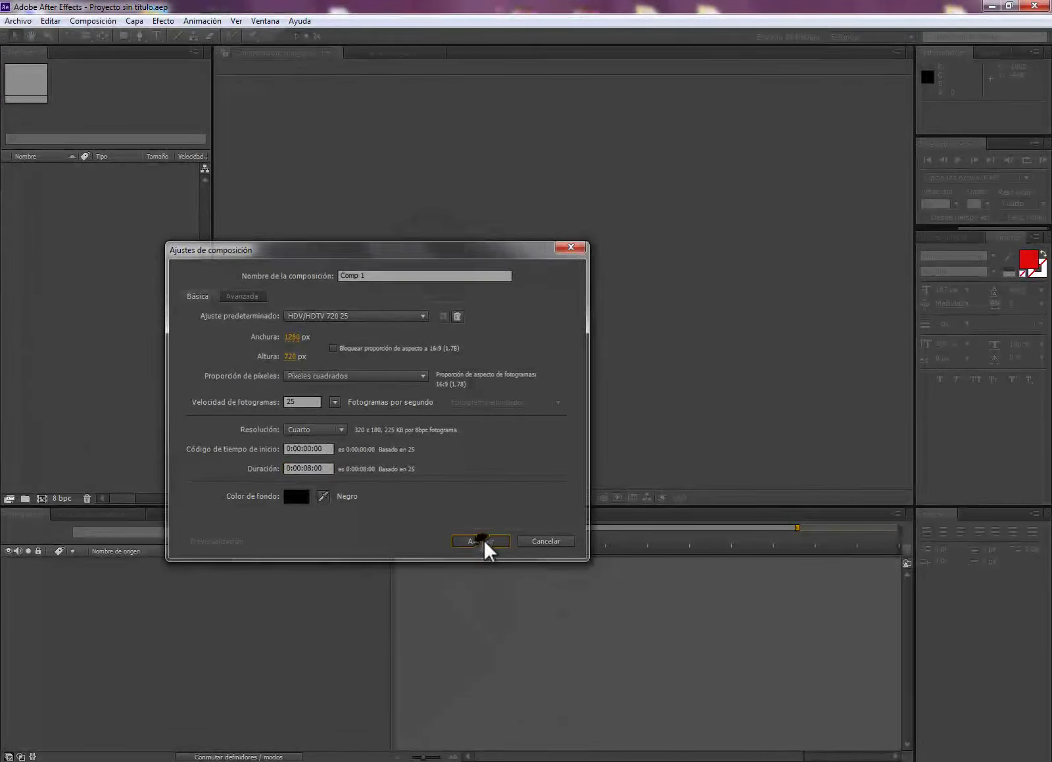
{"action": "left_click", "coordinate": [482, 546]}
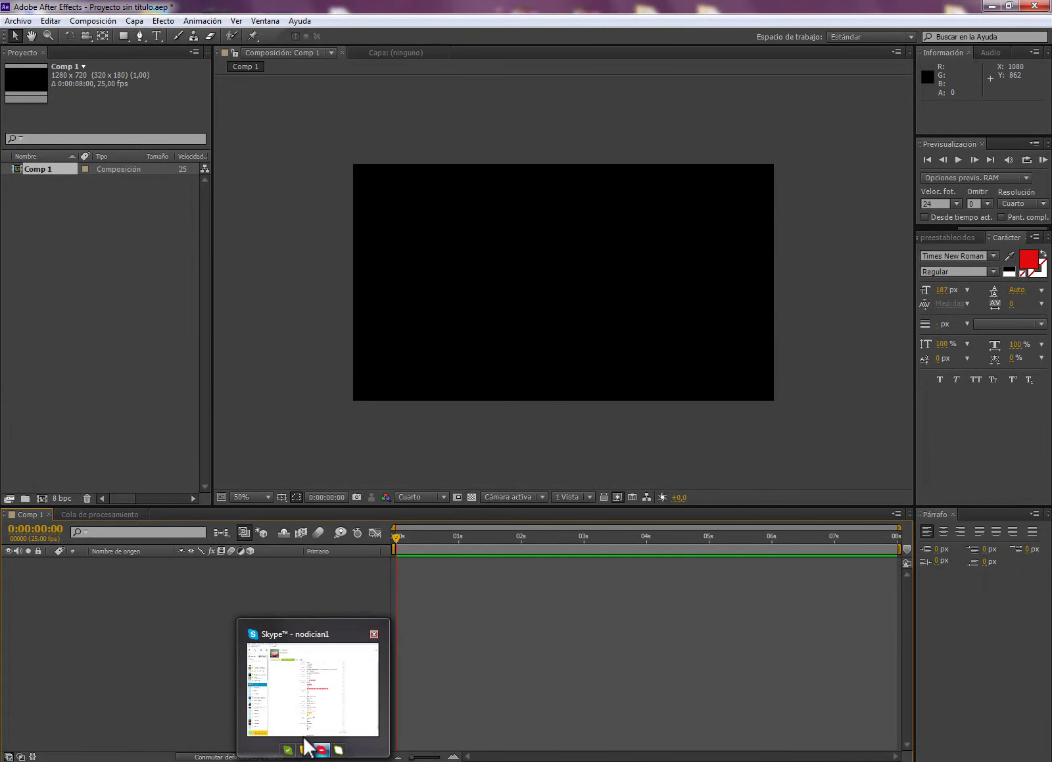
Compare the N de nodeta and sky images, then import nodician.mov into the project.
{"action": "mouse_move", "coordinate": [527, 758]}
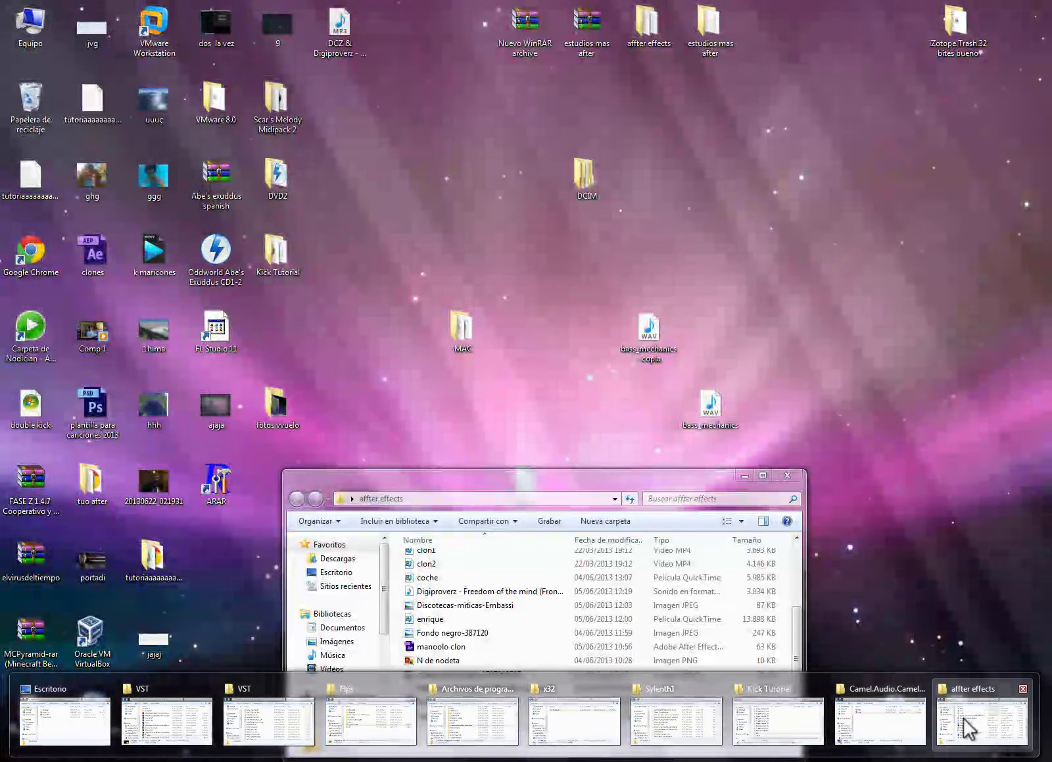
{"action": "left_click", "coordinate": [980, 717]}
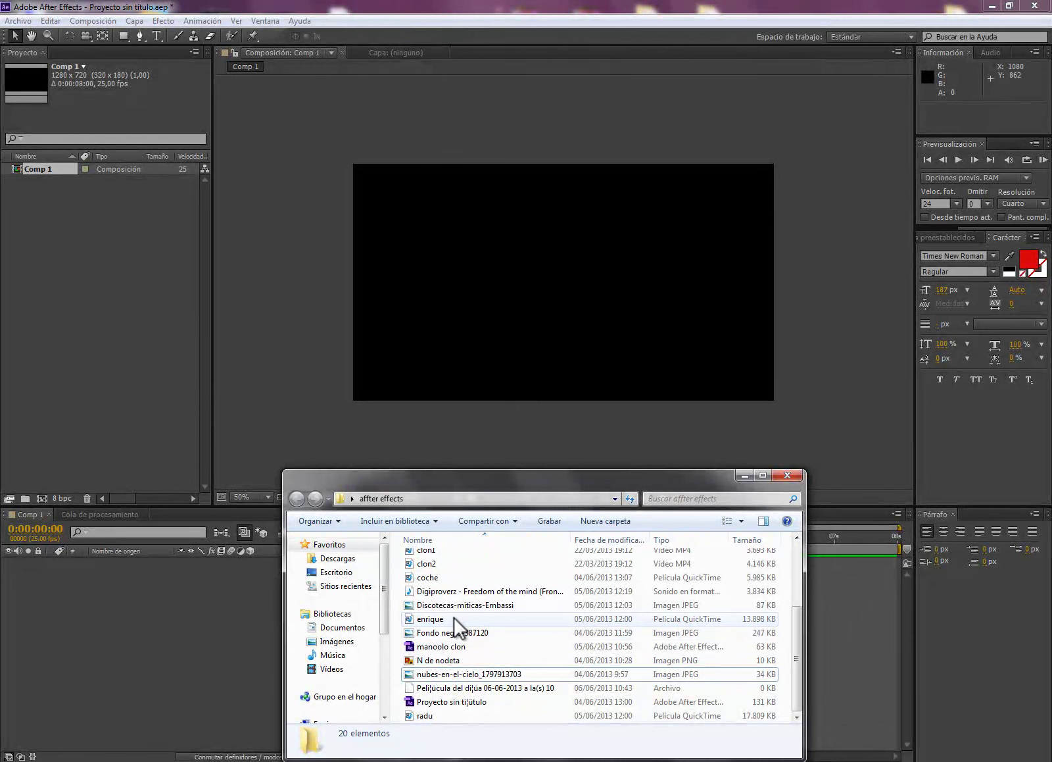
{"action": "left_click", "coordinate": [476, 656]}
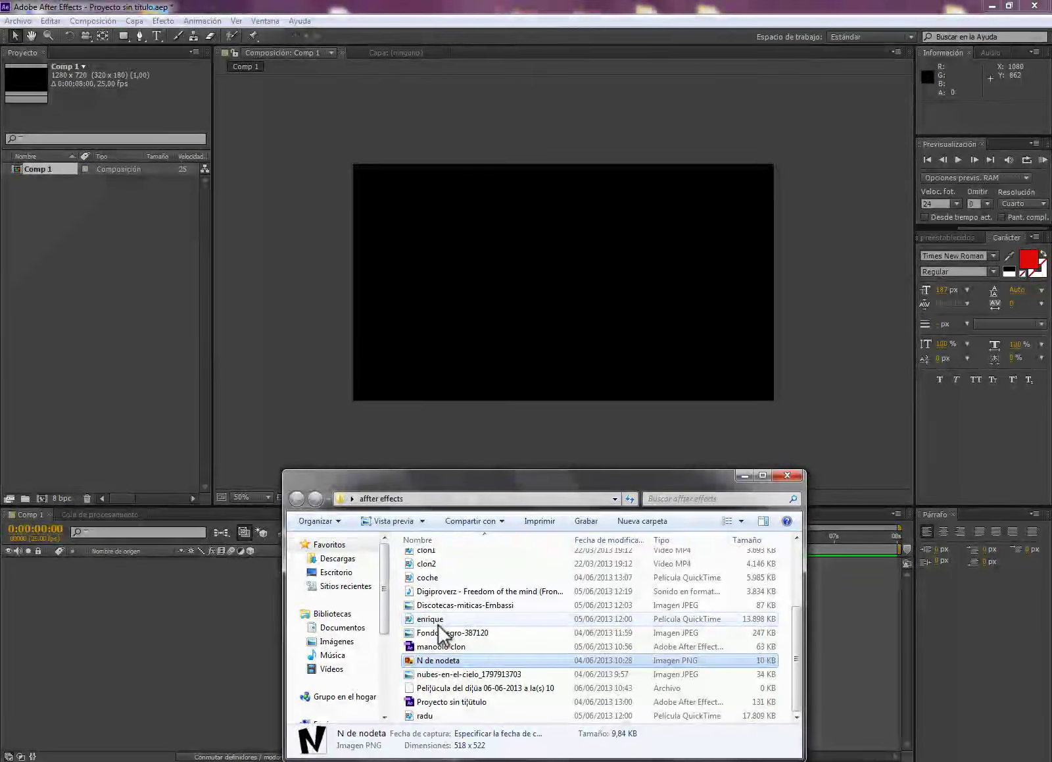
{"action": "key", "text": "Down"}
{"action": "key", "text": "Up"}
{"action": "key", "text": "Down"}
{"action": "key", "text": "Up"}
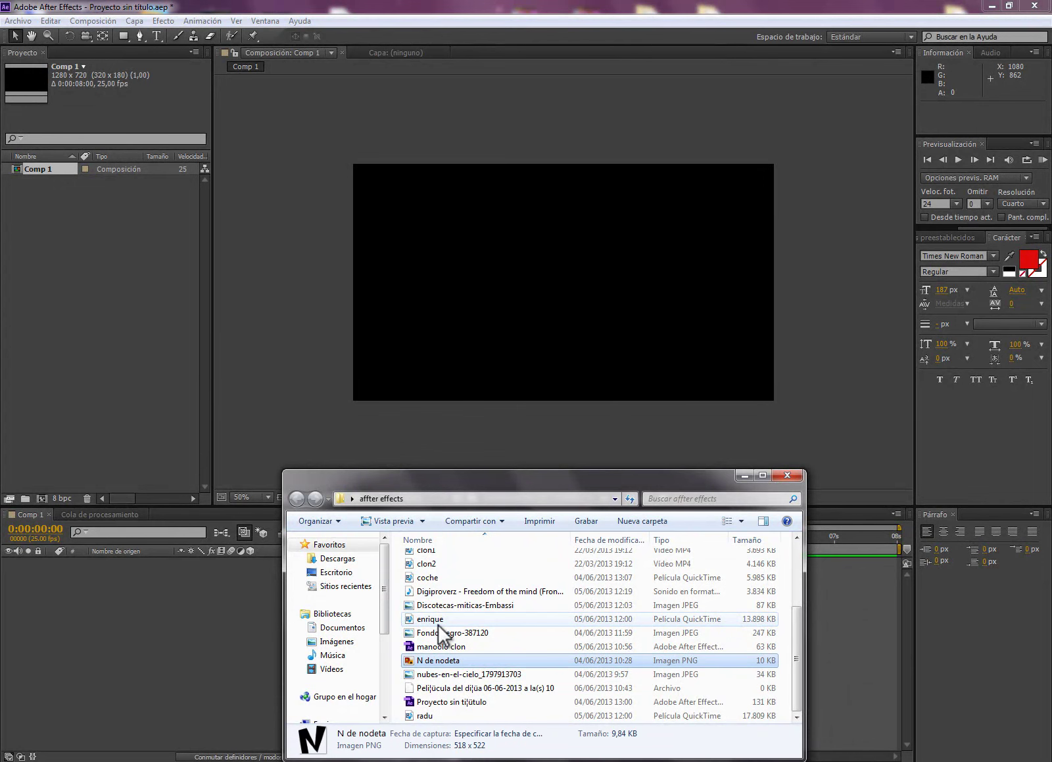
{"action": "key", "text": "Down"}
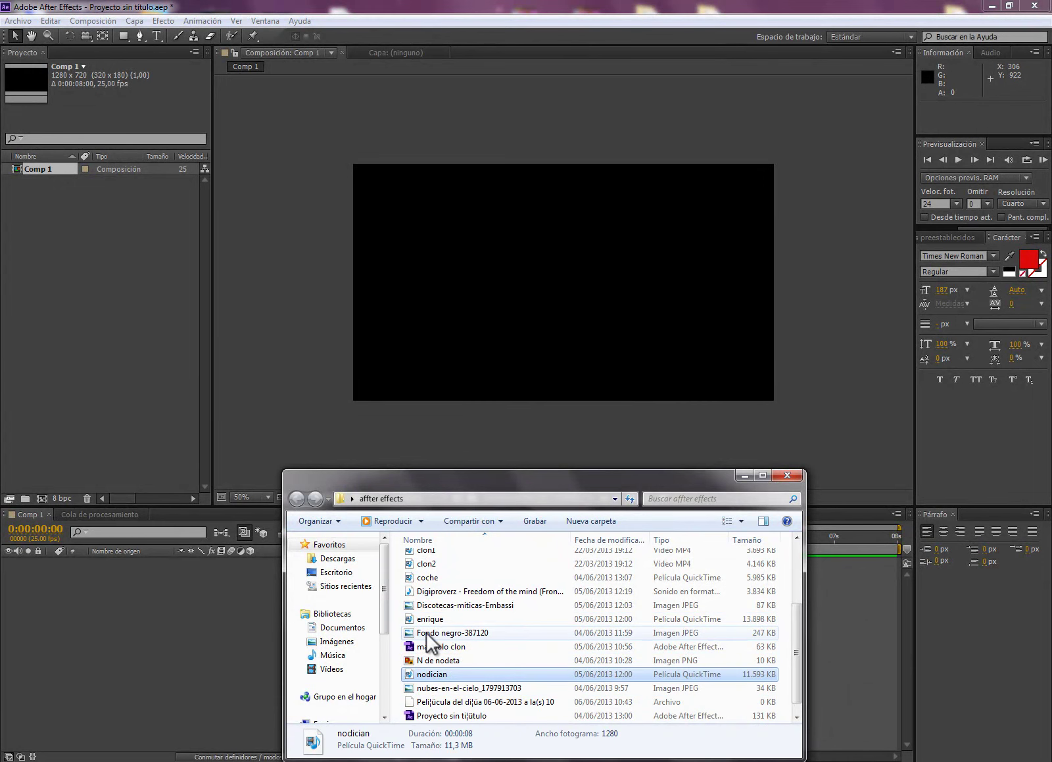
{"action": "mouse_move", "coordinate": [431, 674]}
{"action": "left_mouse_down"}
{"action": "mouse_move", "coordinate": [159, 263]}
{"action": "mouse_move", "coordinate": [122, 274]}
{"action": "left_mouse_up"}
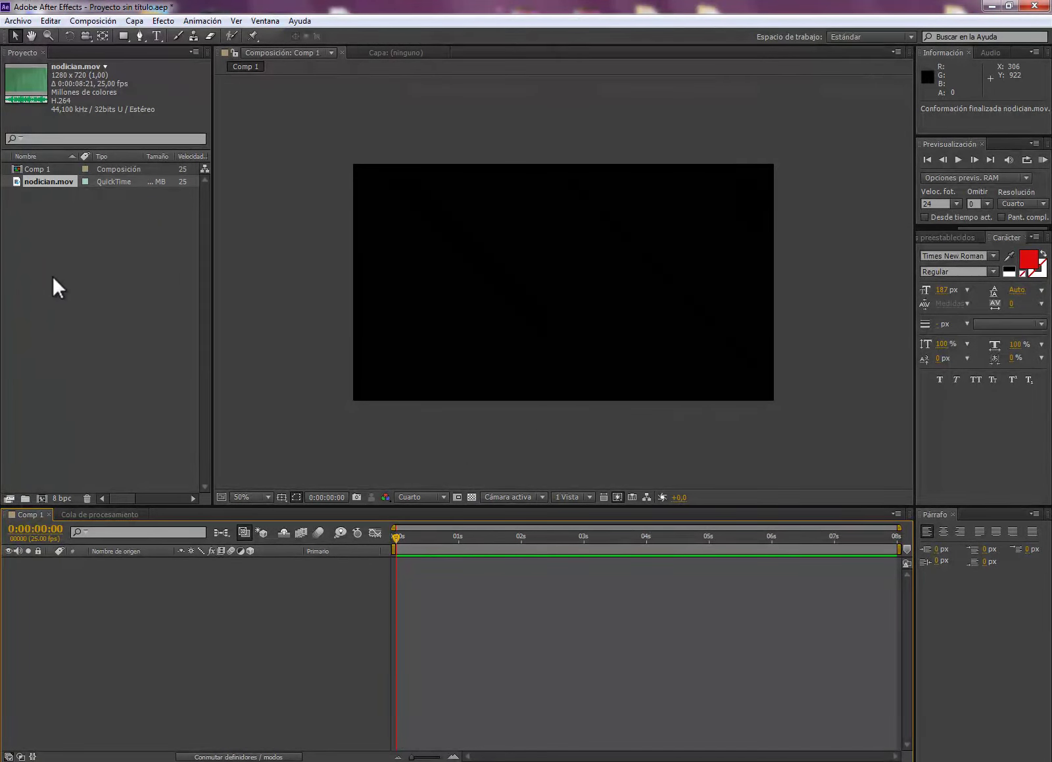
Drop nodician.mov into the Comp 1 viewer as its only layer.
{"action": "left_click_drag", "start_coordinate": [67, 175], "coordinate": [565, 286]}
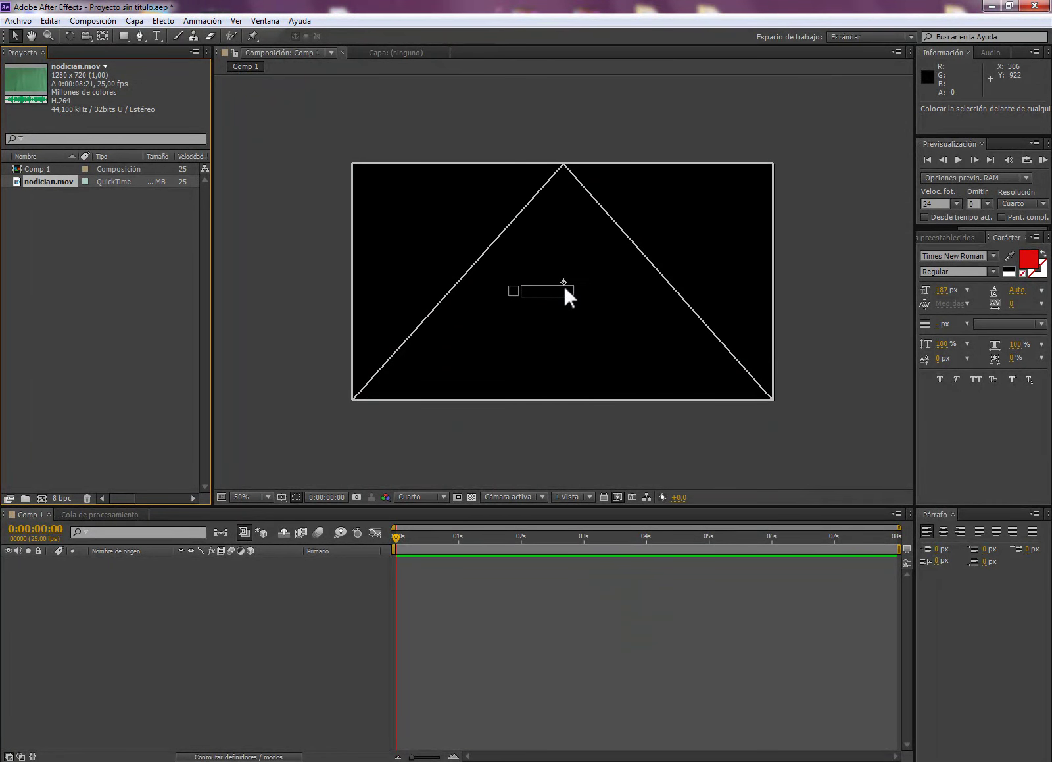
{"action": "left_click_drag", "start_coordinate": [564, 284], "coordinate": [563, 285]}
{"action": "left_click_drag", "start_coordinate": [563, 284], "coordinate": [562, 284]}
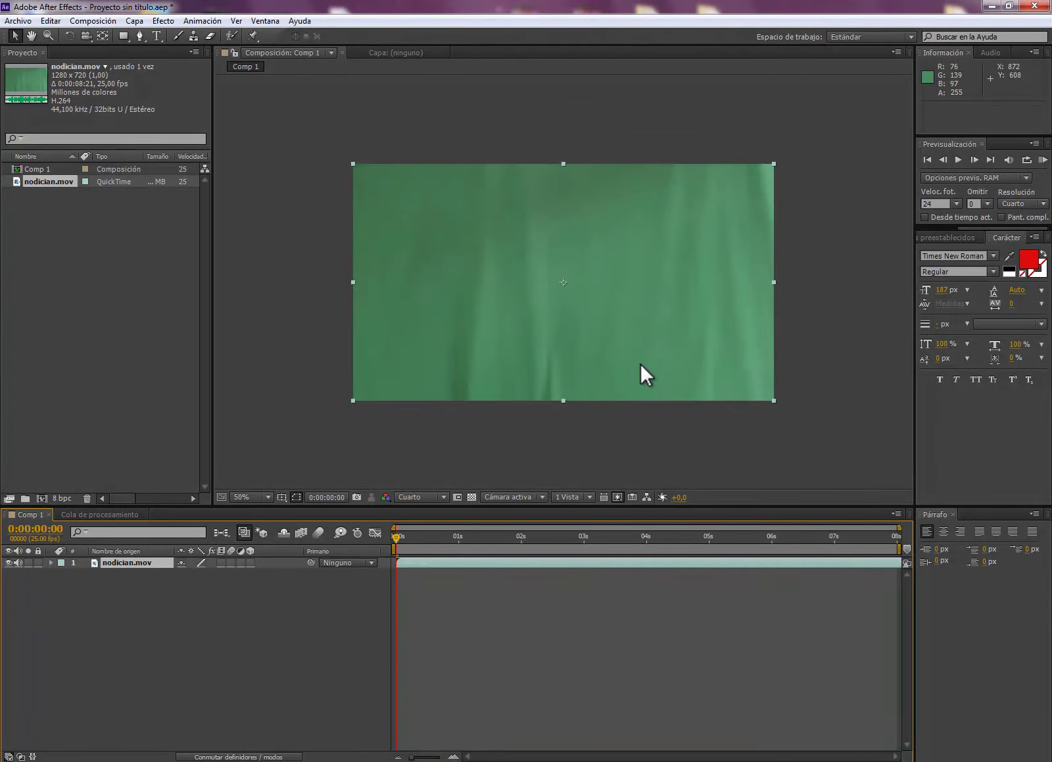
RAM-preview the composition, then stop playback back at the first frame.
{"action": "key", "text": "KP_0"}
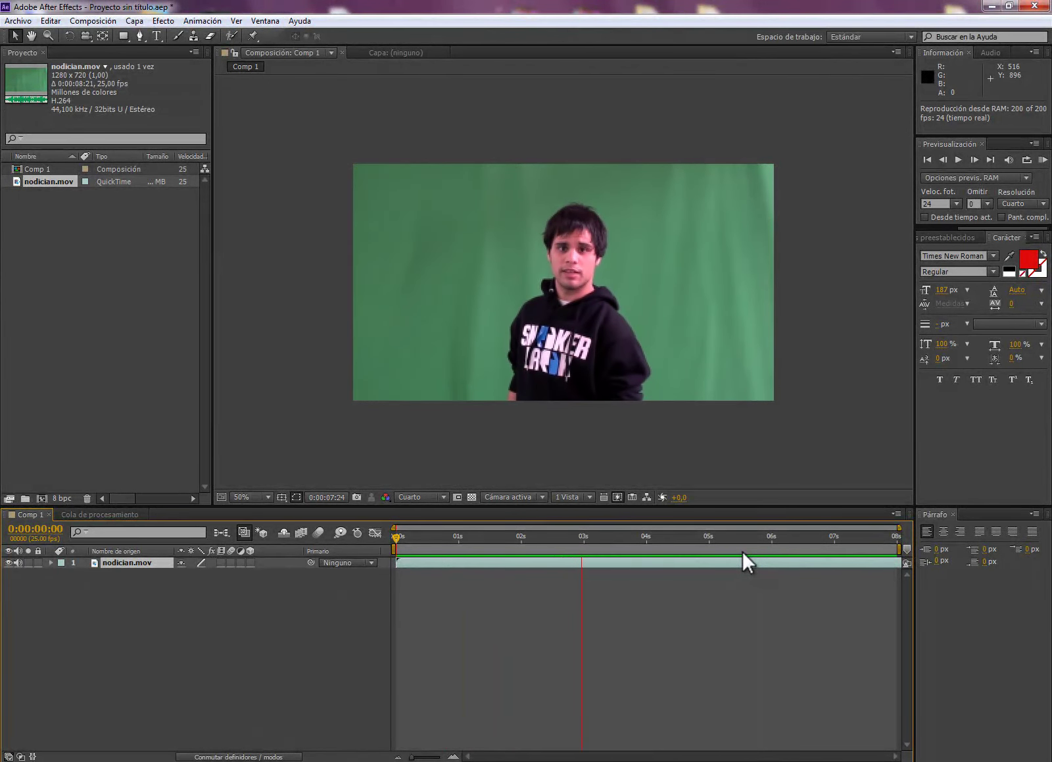
{"action": "key", "text": "space"}
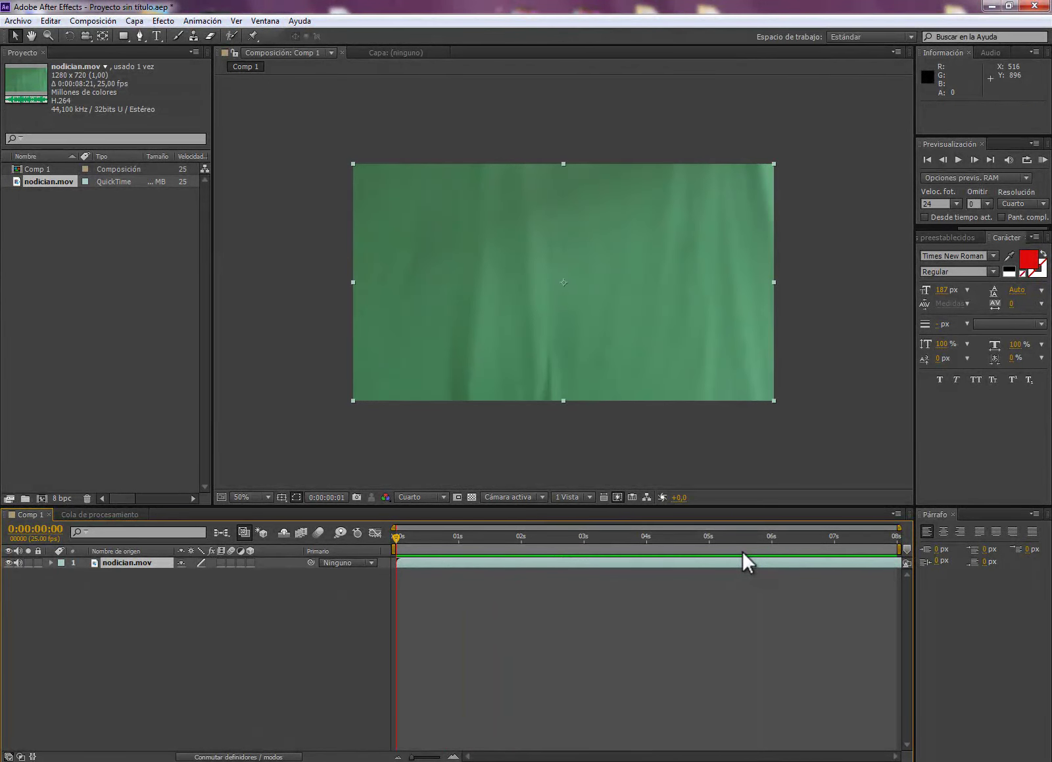
{"action": "key", "text": "space"}
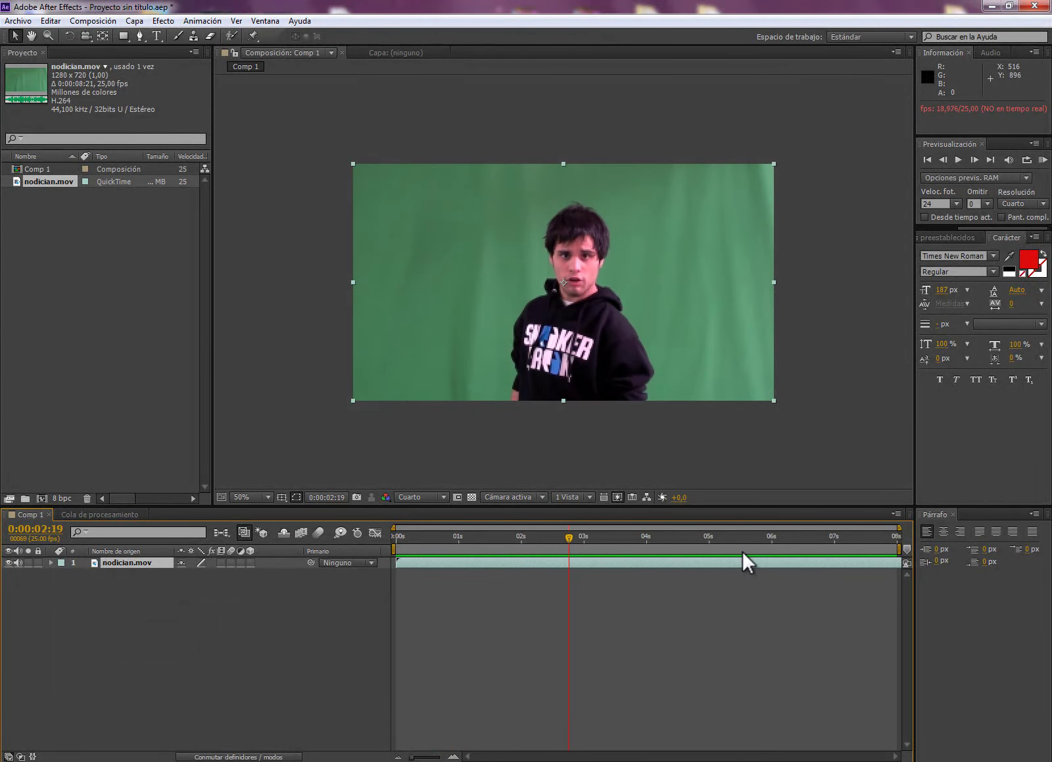
{"action": "left_click", "coordinate": [397, 534]}
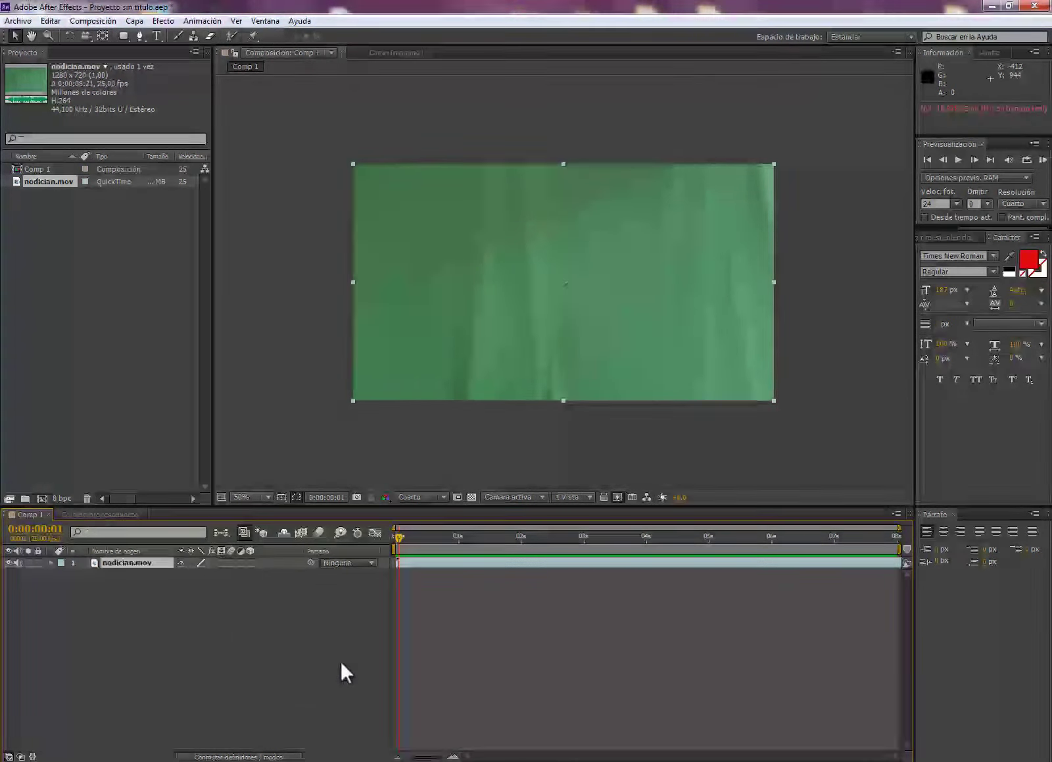
Add Keylight (1.2) to the nodician.mov layer from its Efecto > Incrustación menu.
{"action": "left_click", "coordinate": [341, 662]}
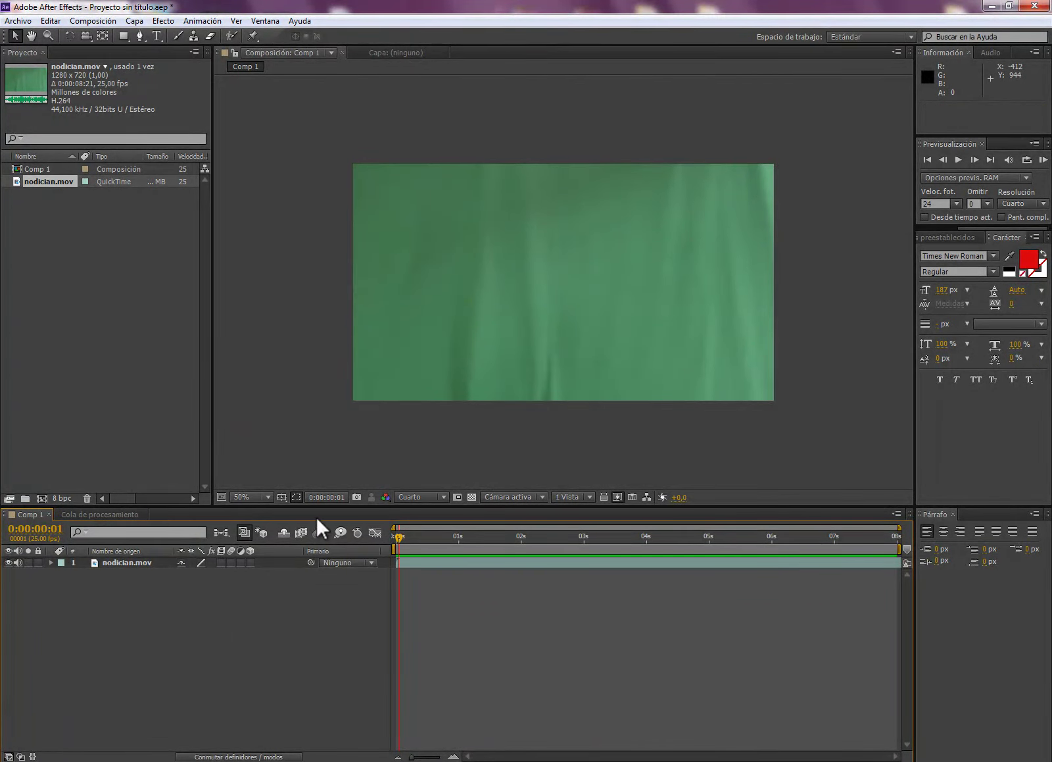
{"action": "left_click", "coordinate": [155, 562]}
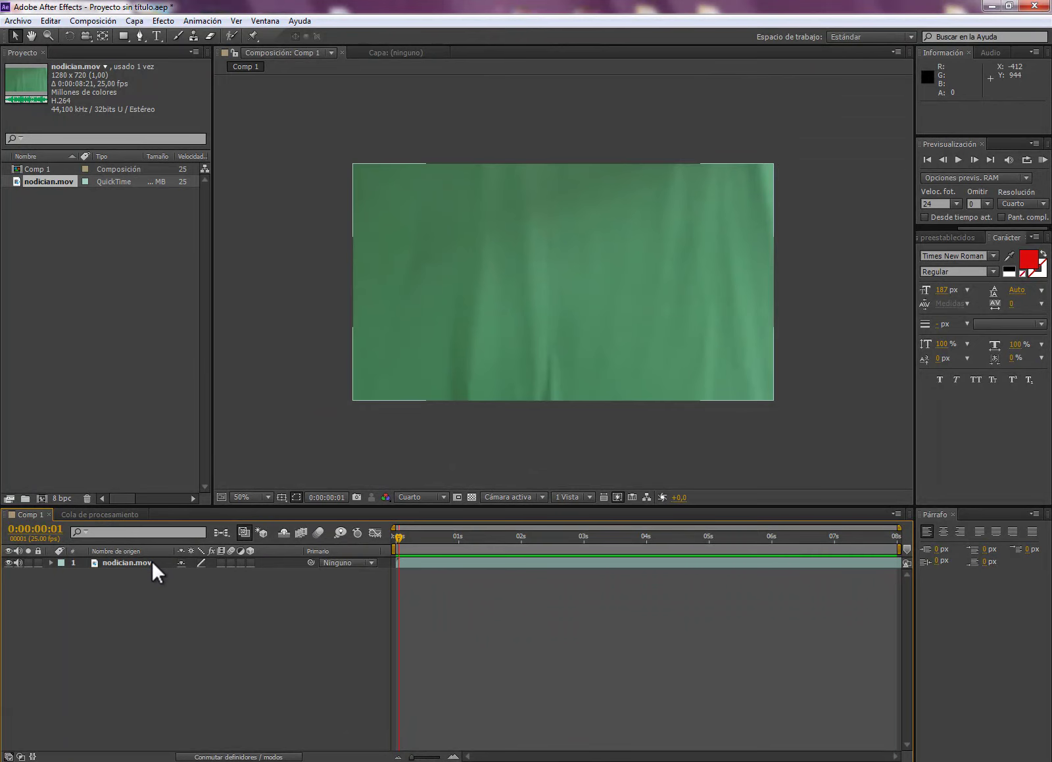
{"action": "right_click", "coordinate": [151, 560]}
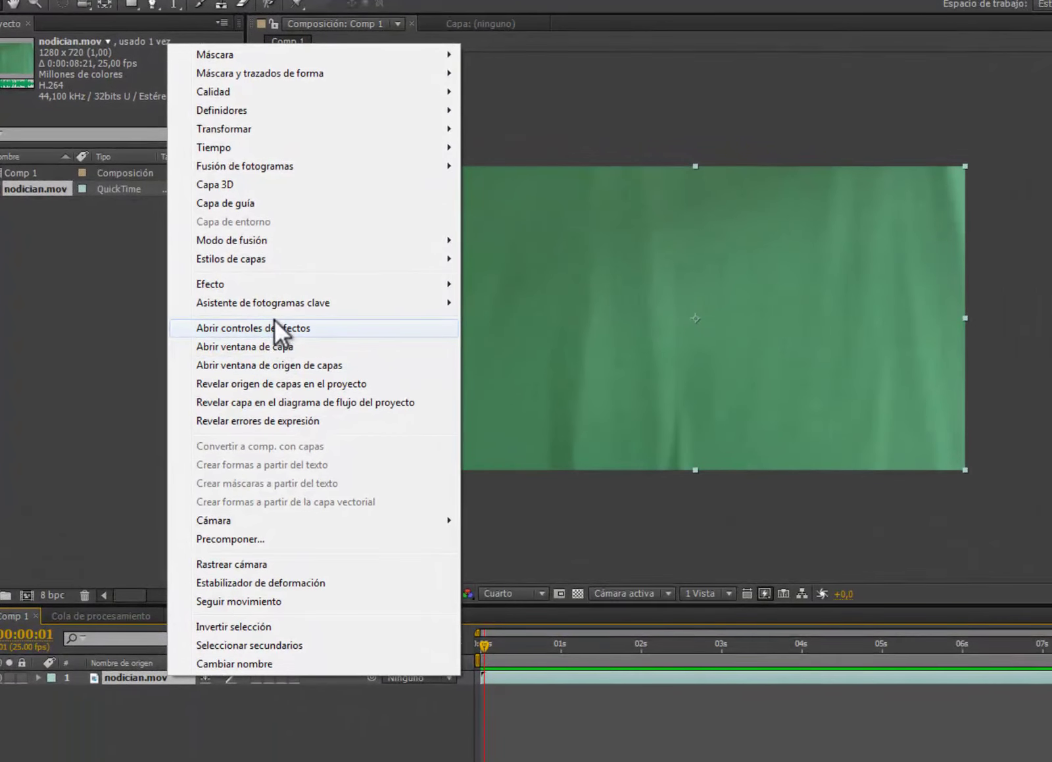
{"action": "mouse_move", "coordinate": [286, 285]}
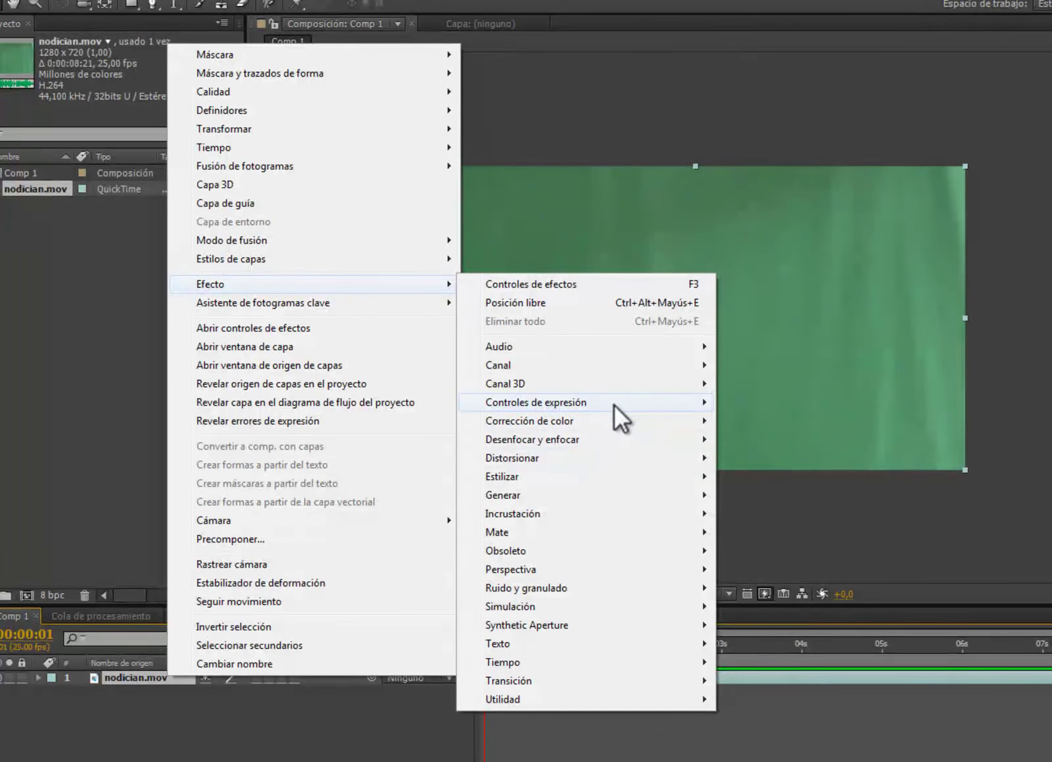
{"action": "mouse_move", "coordinate": [610, 409]}
{"action": "mouse_move", "coordinate": [590, 640]}
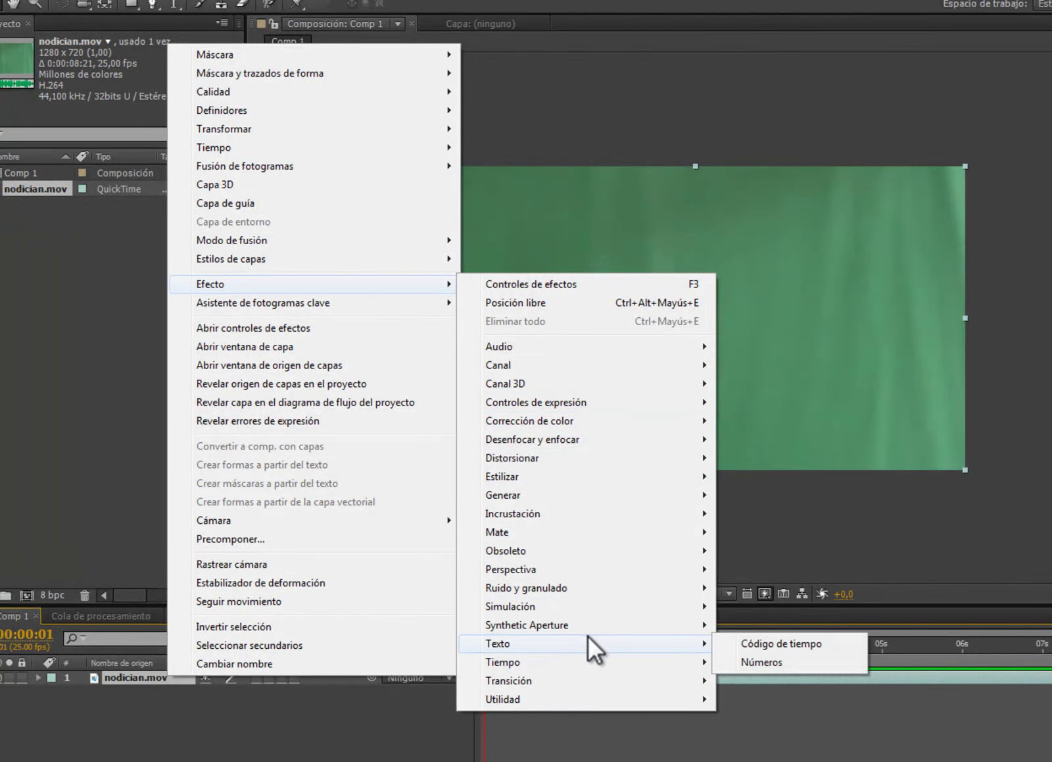
{"action": "mouse_move", "coordinate": [574, 473]}
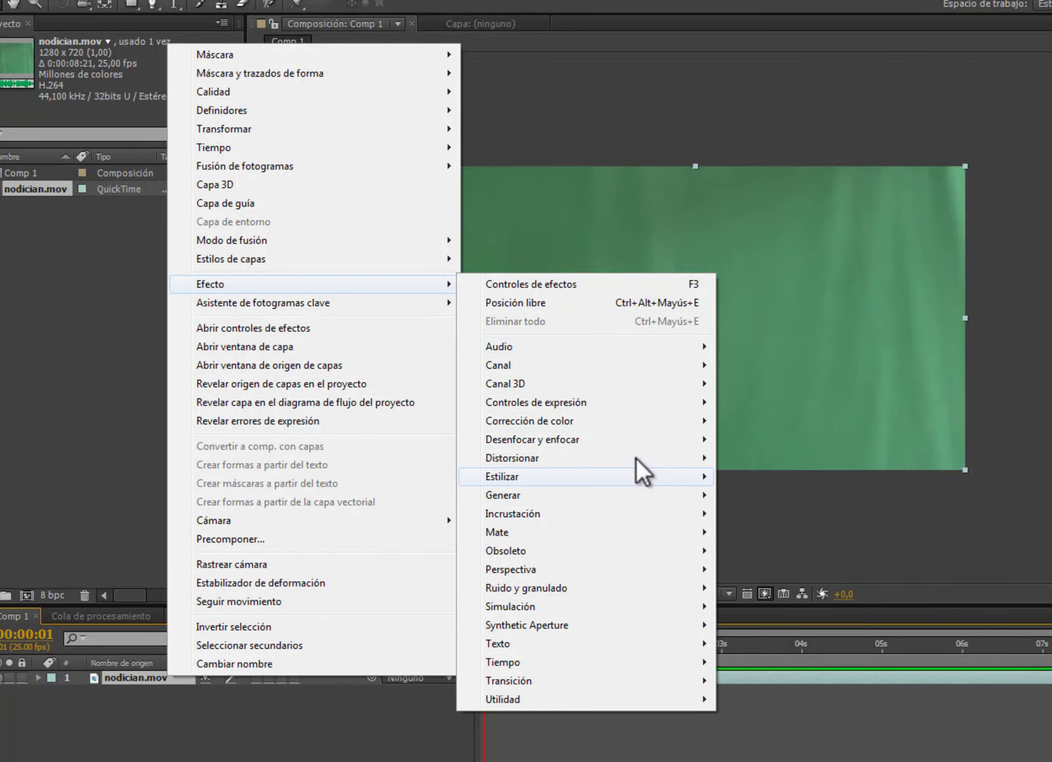
{"action": "key", "text": "Escape"}
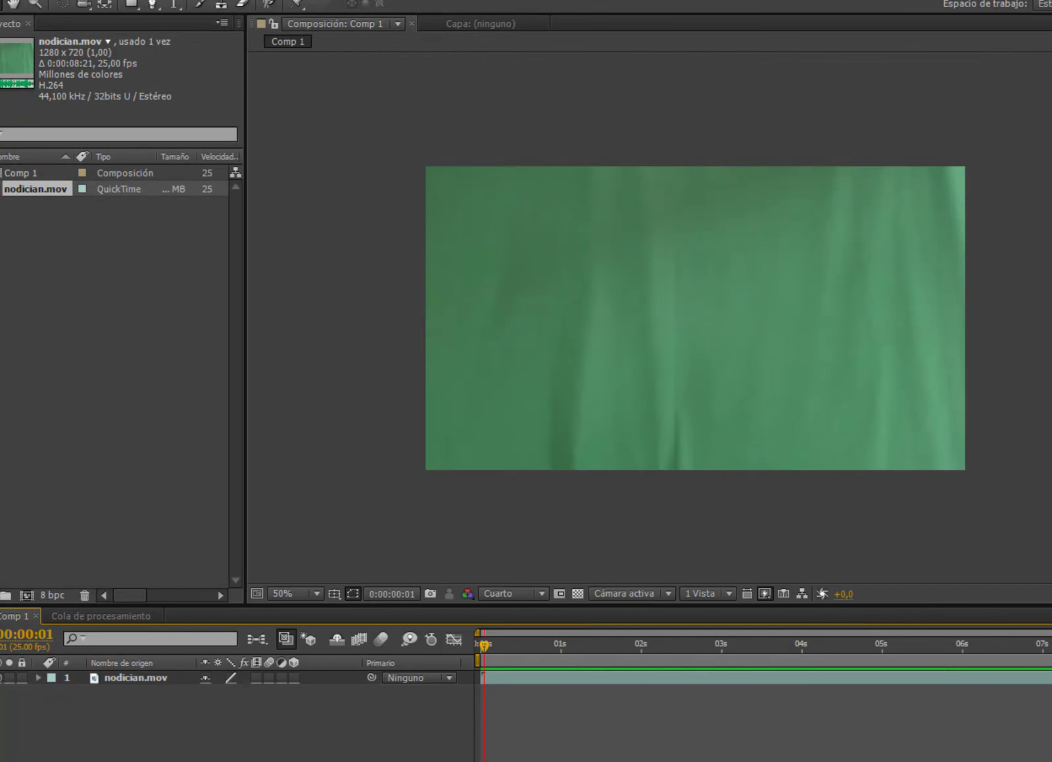
{"action": "right_click", "coordinate": [142, 676]}
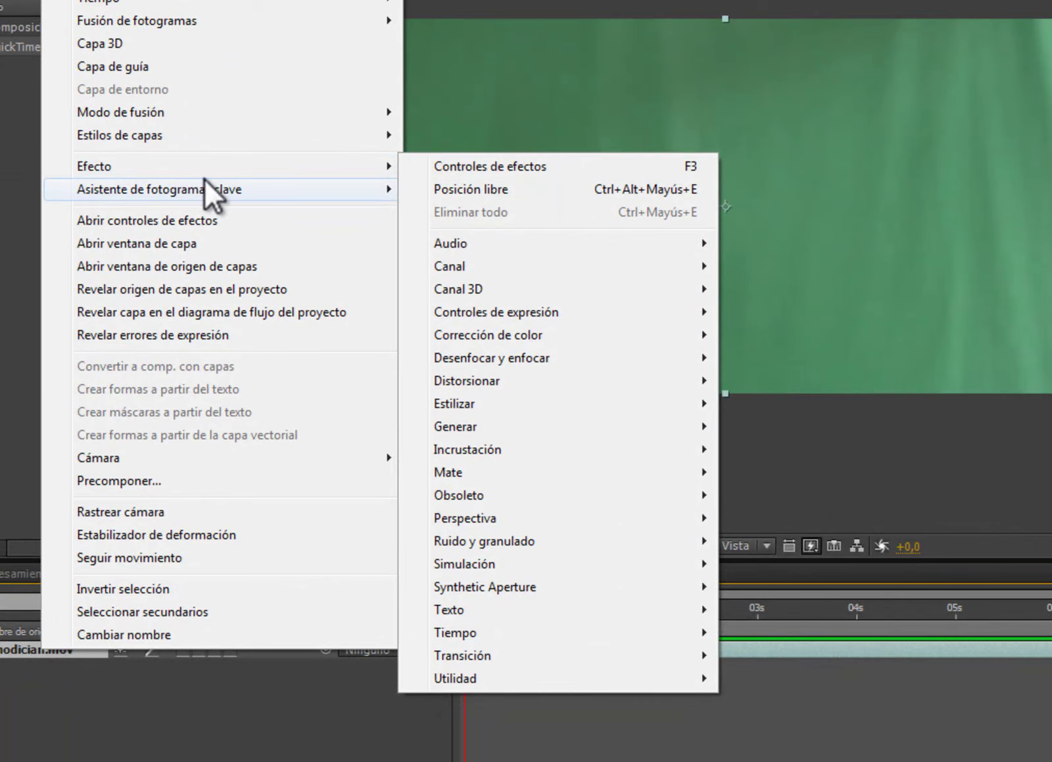
{"action": "mouse_move", "coordinate": [204, 179]}
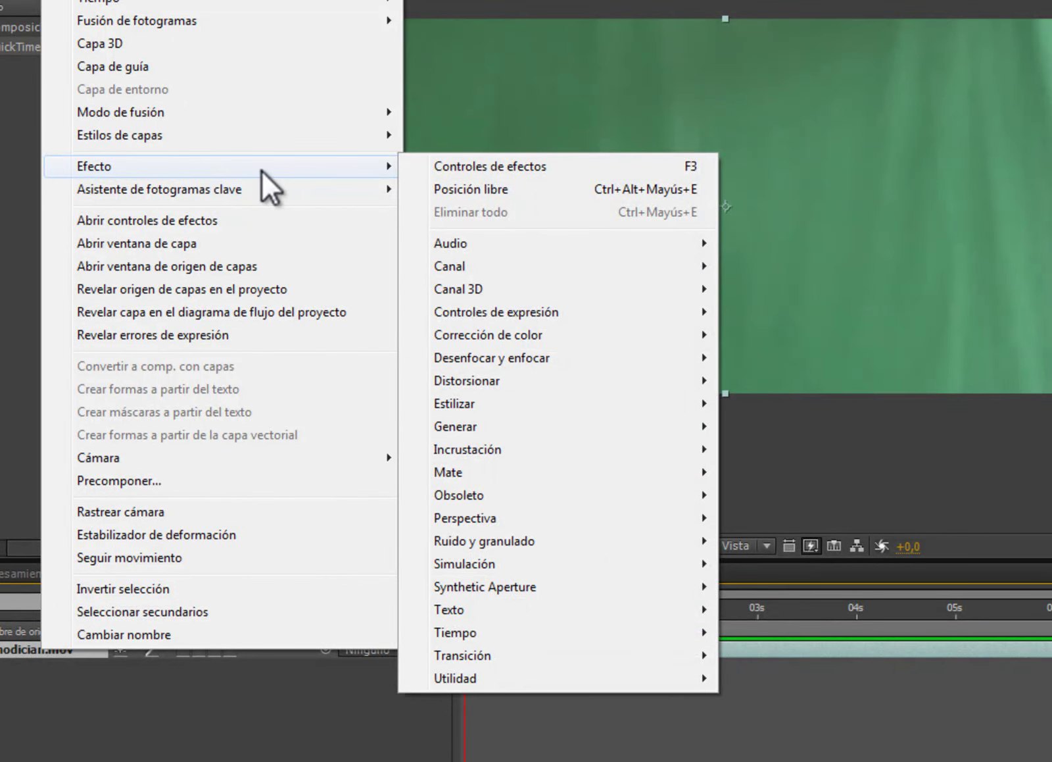
{"action": "mouse_move", "coordinate": [502, 454]}
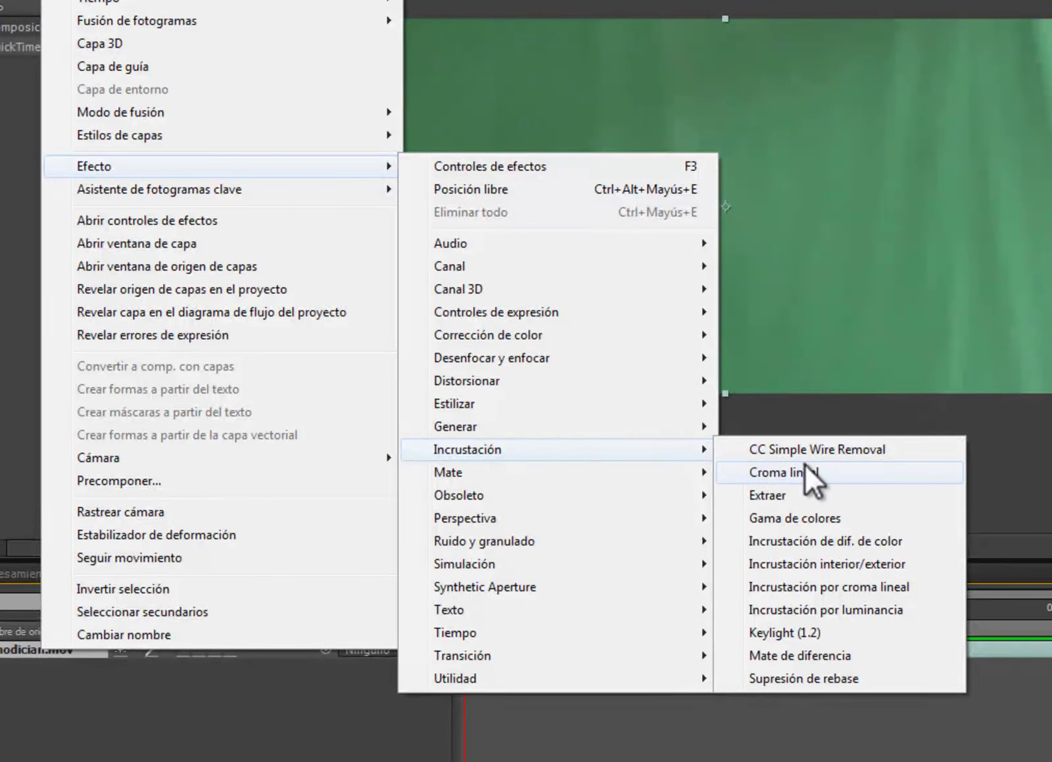
{"action": "left_click", "coordinate": [795, 632]}
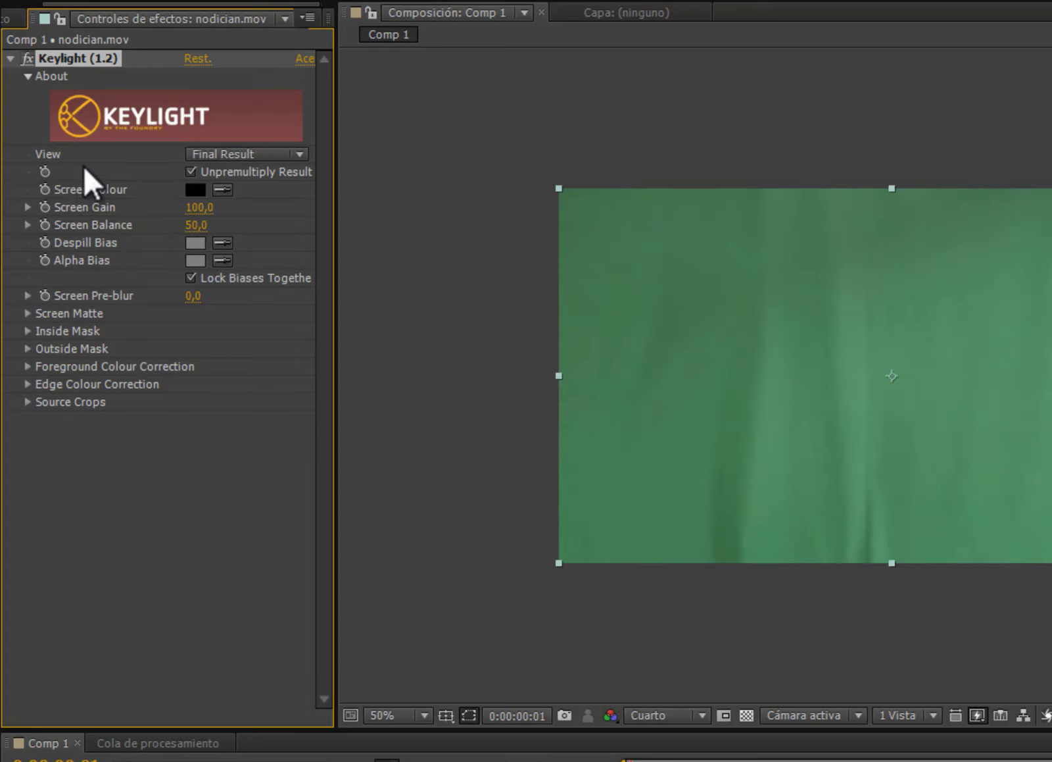
Set Keylight's Screen Colour to the green backdrop and import images.jpg.
{"action": "left_click", "coordinate": [222, 189]}
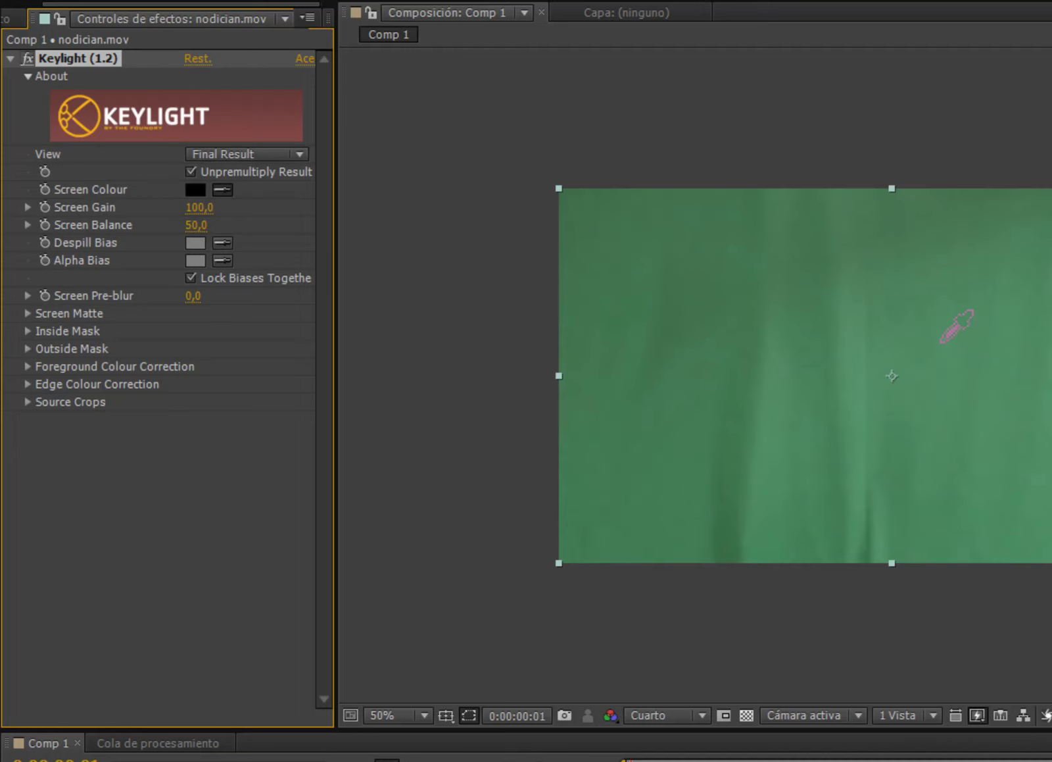
{"action": "left_click", "coordinate": [945, 341]}
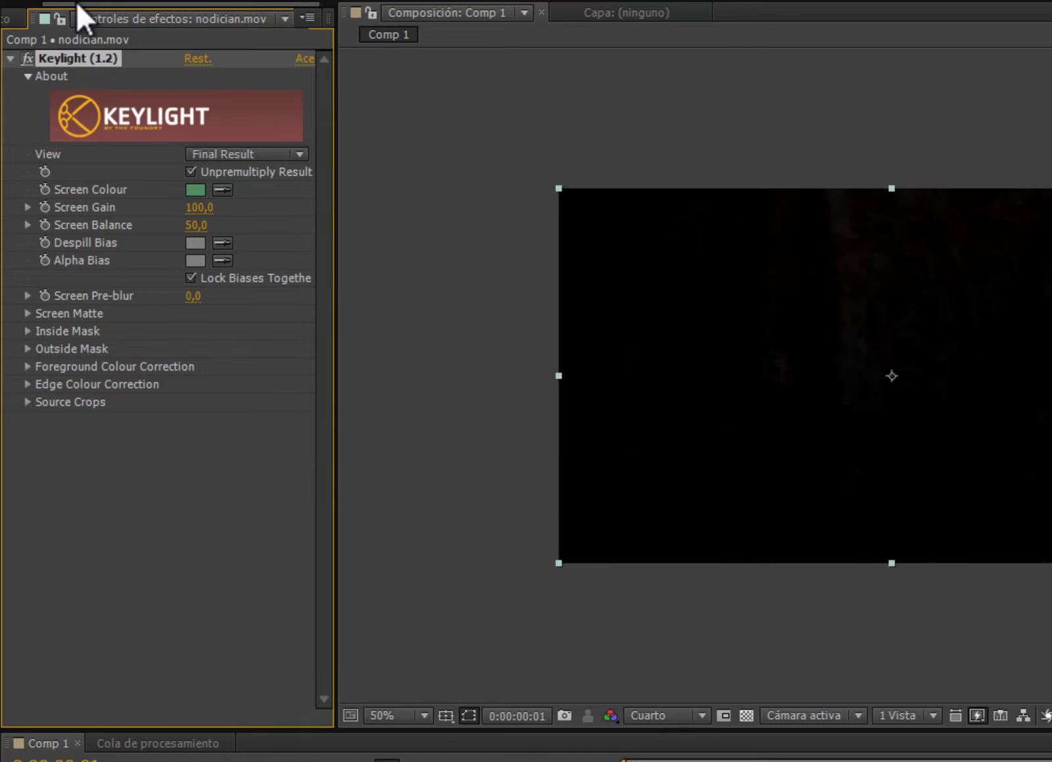
{"action": "left_click_drag", "start_coordinate": [75, 2], "coordinate": [4, 10]}
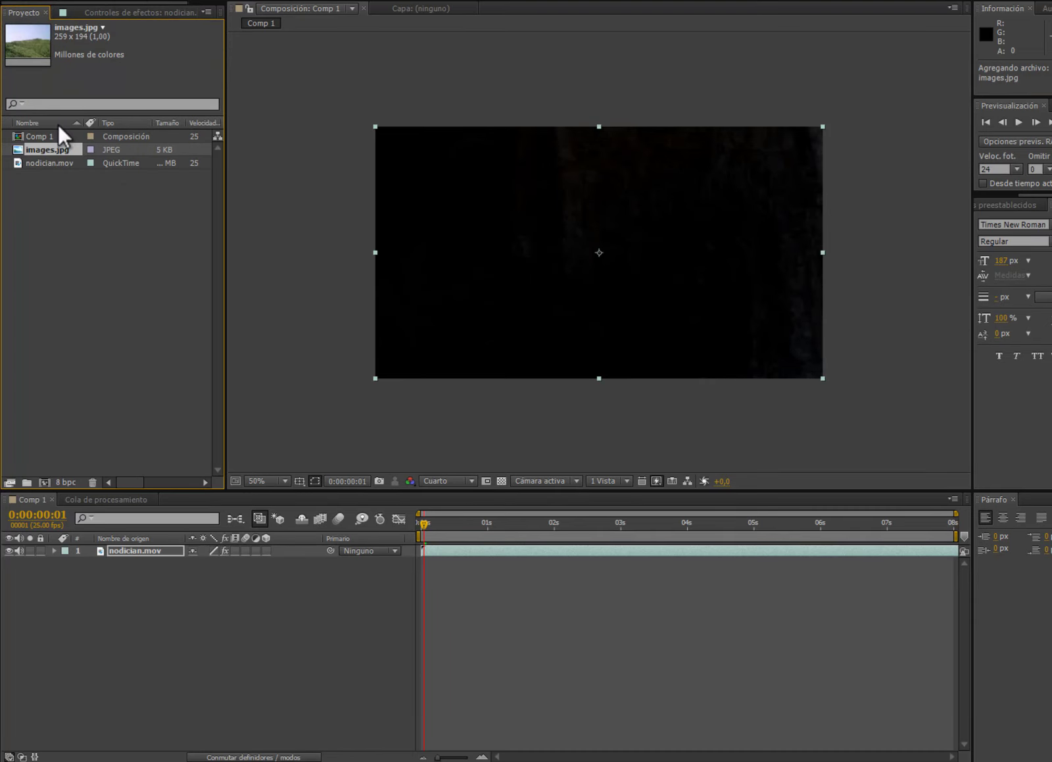
Add images.jpg beneath nodician.mov and scale the hillside photo to fill the frame.
{"action": "left_click_drag", "start_coordinate": [61, 163], "coordinate": [89, 617]}
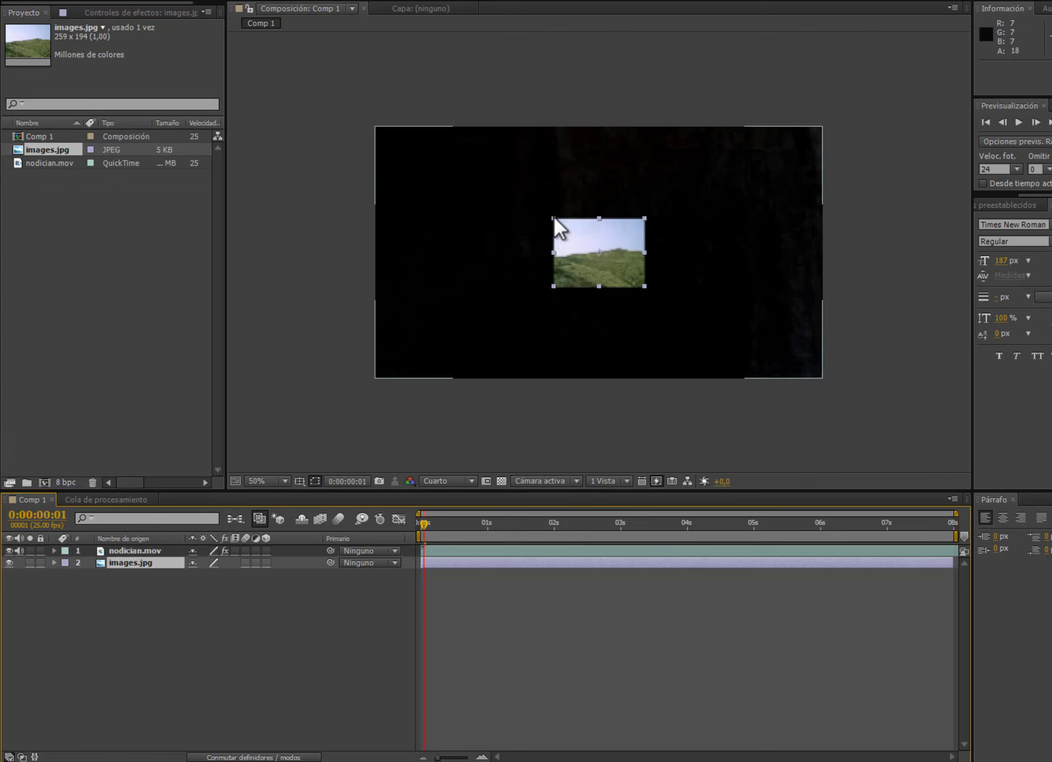
{"action": "left_click_drag", "start_coordinate": [554, 218], "coordinate": [374, 126]}
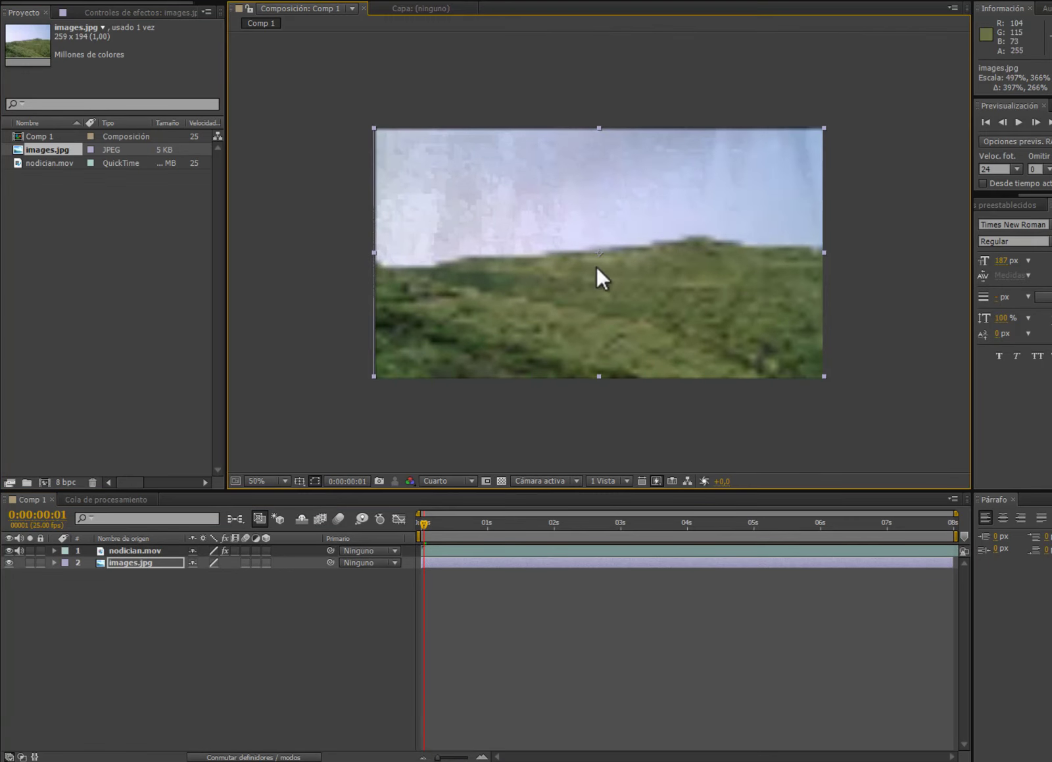
{"action": "left_click", "coordinate": [135, 616]}
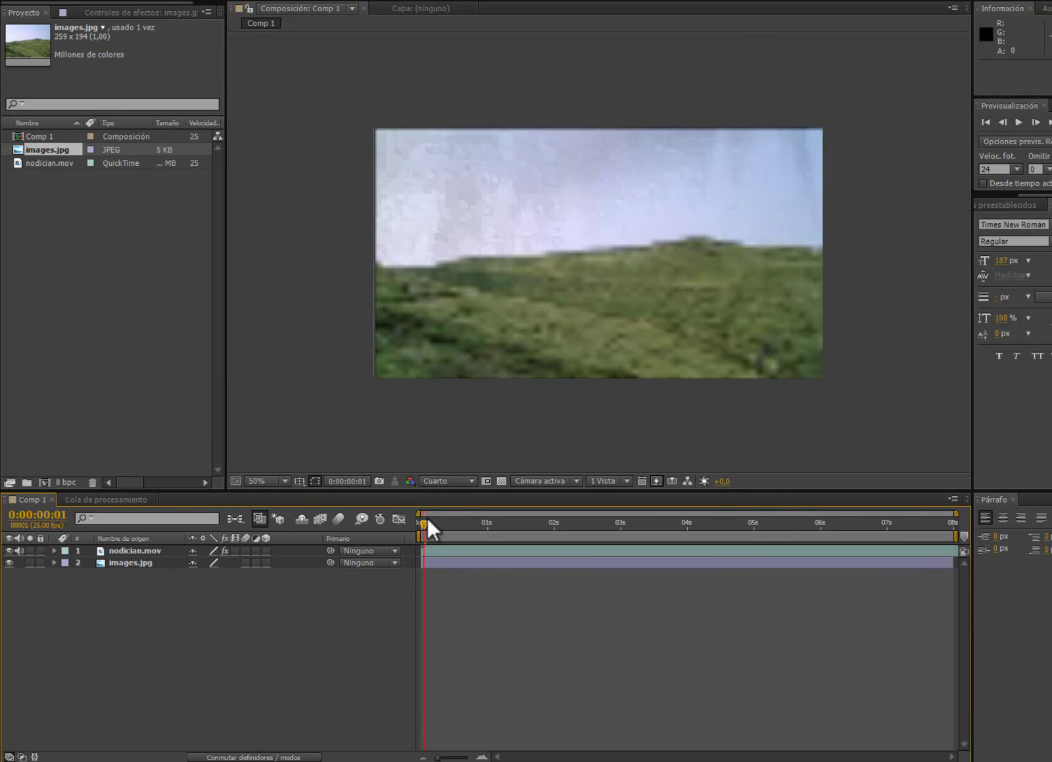
Jump about 1.5 seconds in to check the keyed subject over the hillside.
{"action": "left_click_drag", "start_coordinate": [427, 517], "coordinate": [545, 514]}
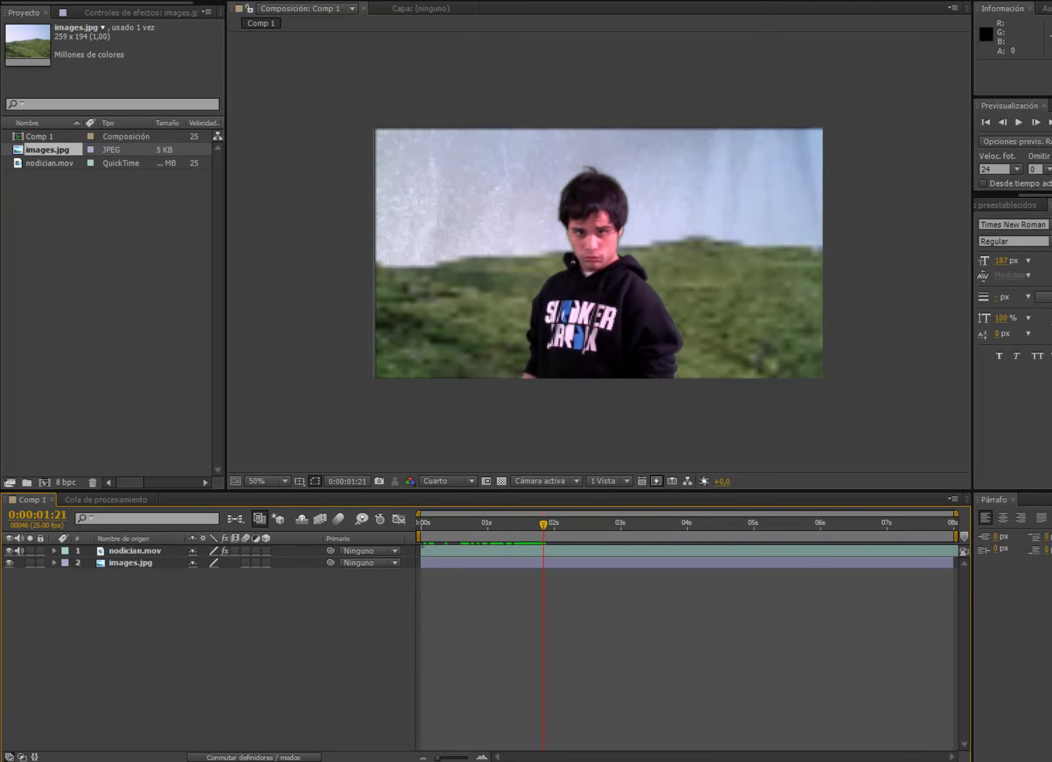
{"action": "left_click", "coordinate": [115, 8]}
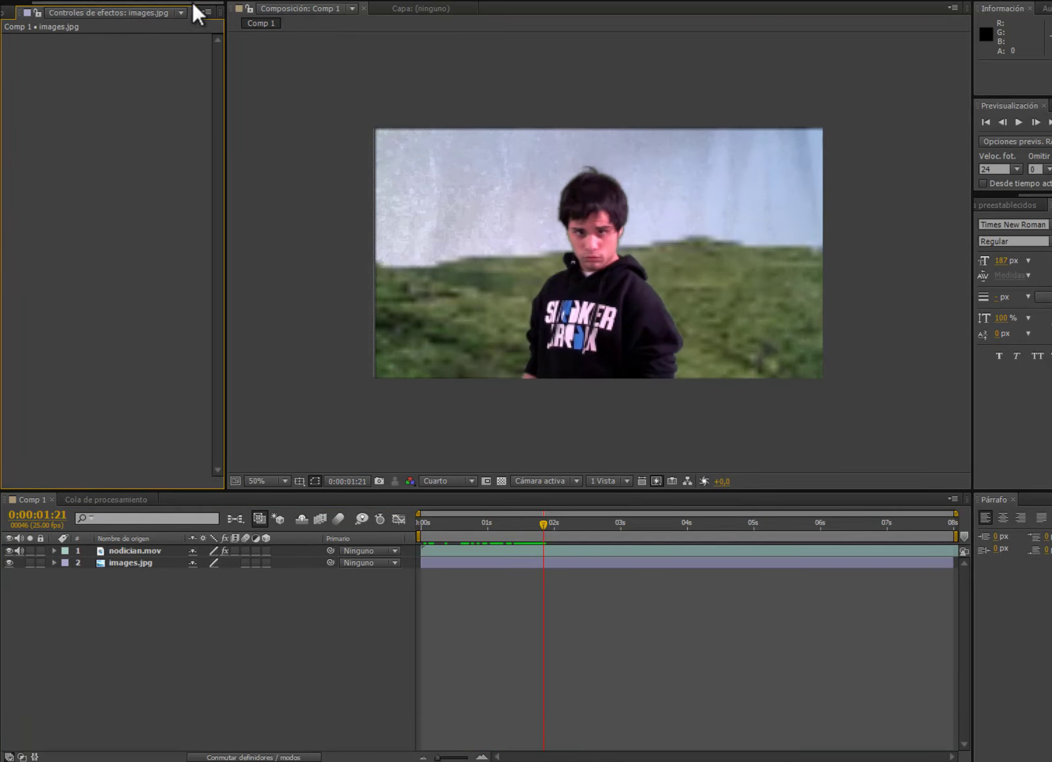
{"action": "left_click_drag", "start_coordinate": [193, 2], "coordinate": [131, 15]}
{"action": "left_click", "coordinate": [164, 2]}
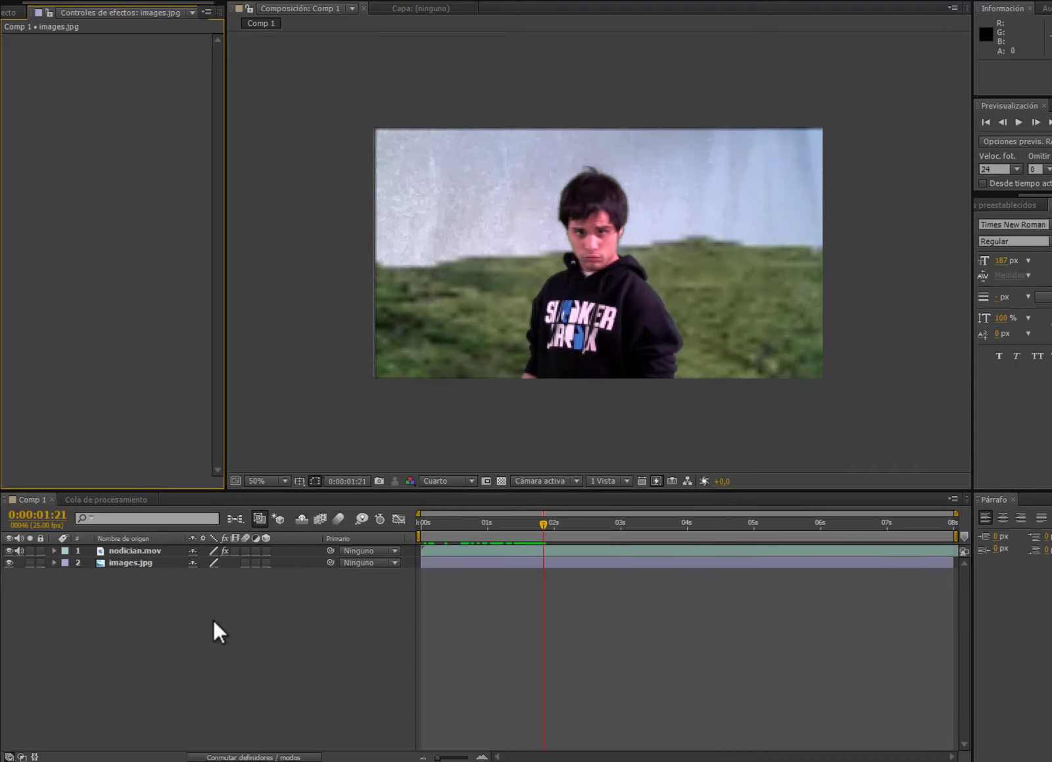
Test images.jpg above the video, then restore nodician.mov as the top layer and select it.
{"action": "left_click_drag", "start_coordinate": [143, 564], "coordinate": [148, 548]}
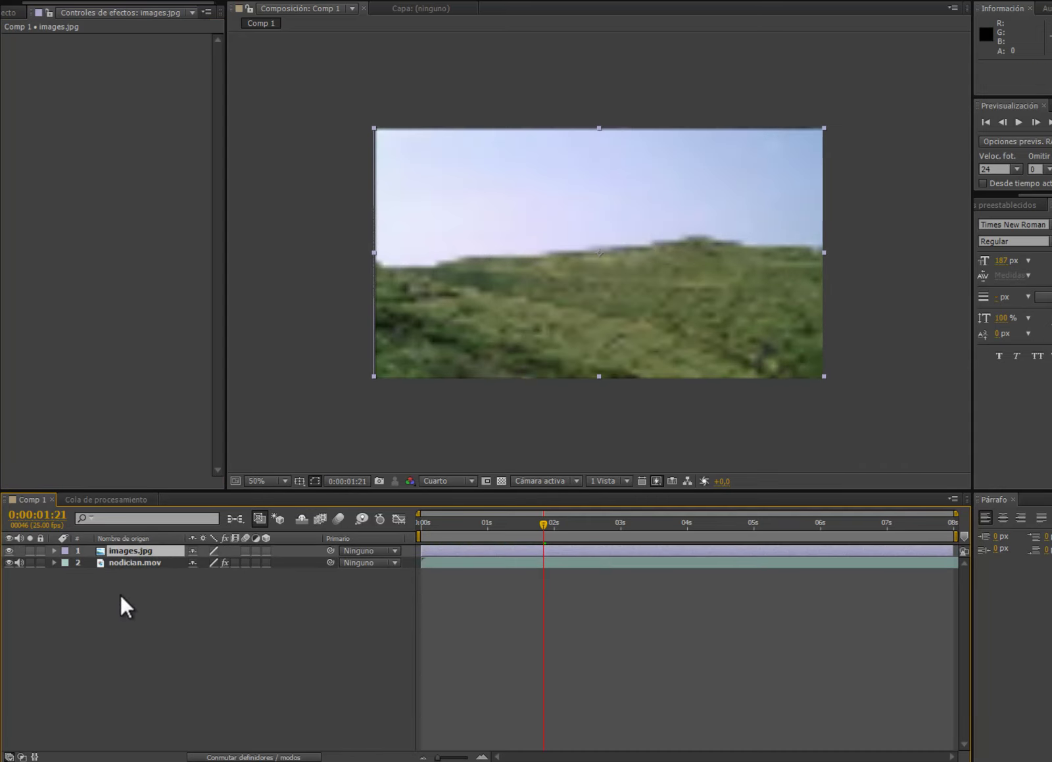
{"action": "left_click", "coordinate": [134, 563]}
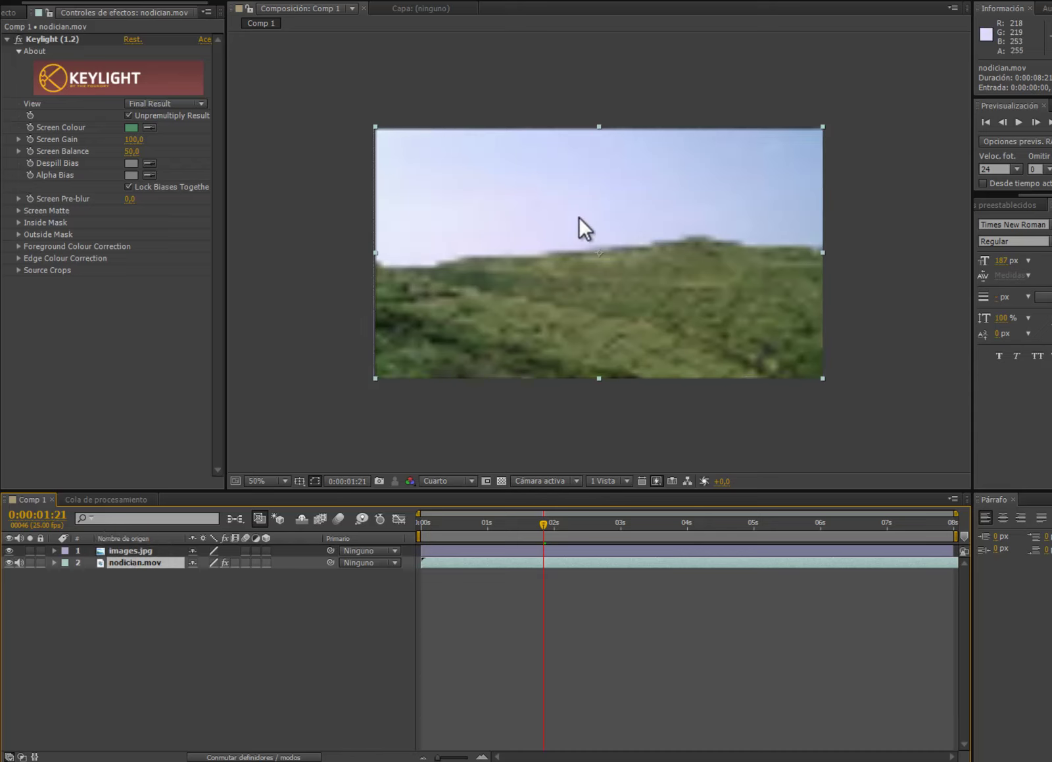
{"action": "mouse_move", "coordinate": [121, 562]}
{"action": "left_mouse_down"}
{"action": "mouse_move", "coordinate": [124, 545]}
{"action": "mouse_move", "coordinate": [127, 567]}
{"action": "left_mouse_up"}
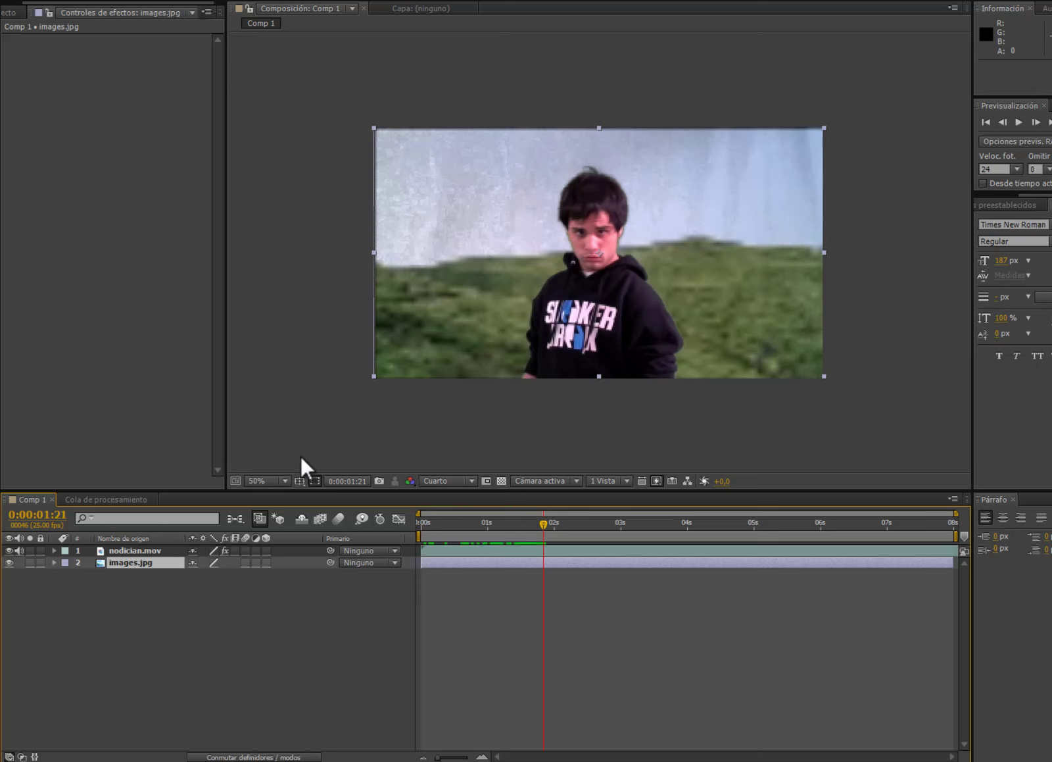
{"action": "left_click", "coordinate": [153, 550]}
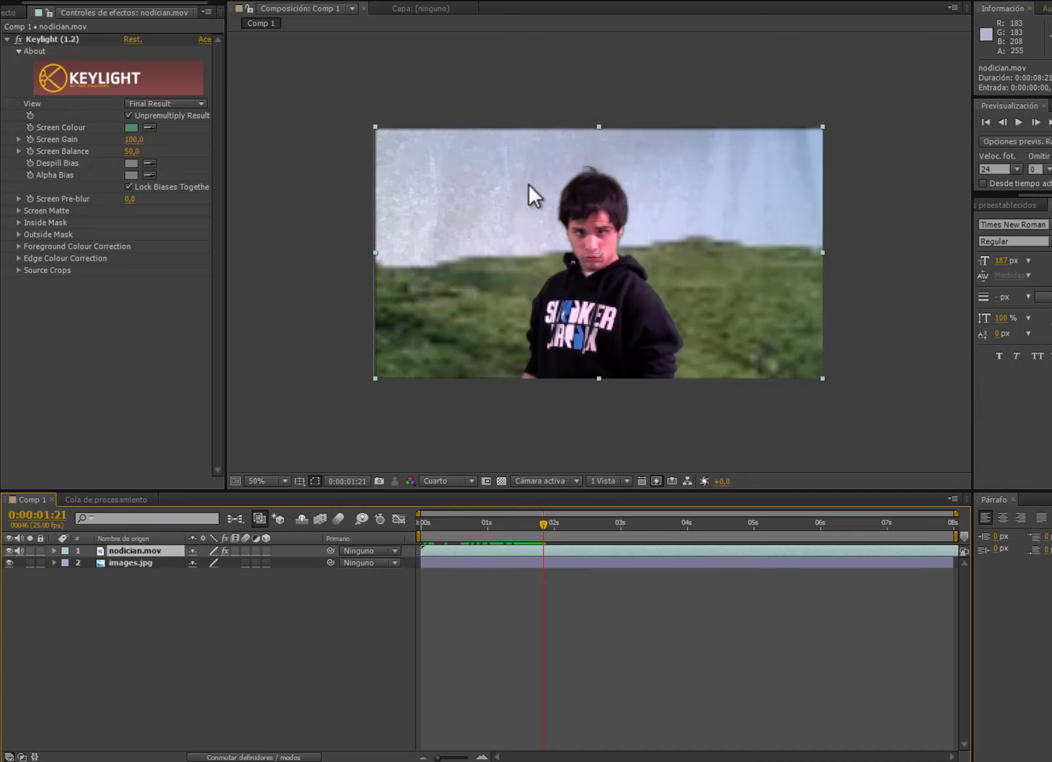
Preview the composite from the start twice, then move to frame 0:00:02:13.
{"action": "left_click", "coordinate": [421, 525]}
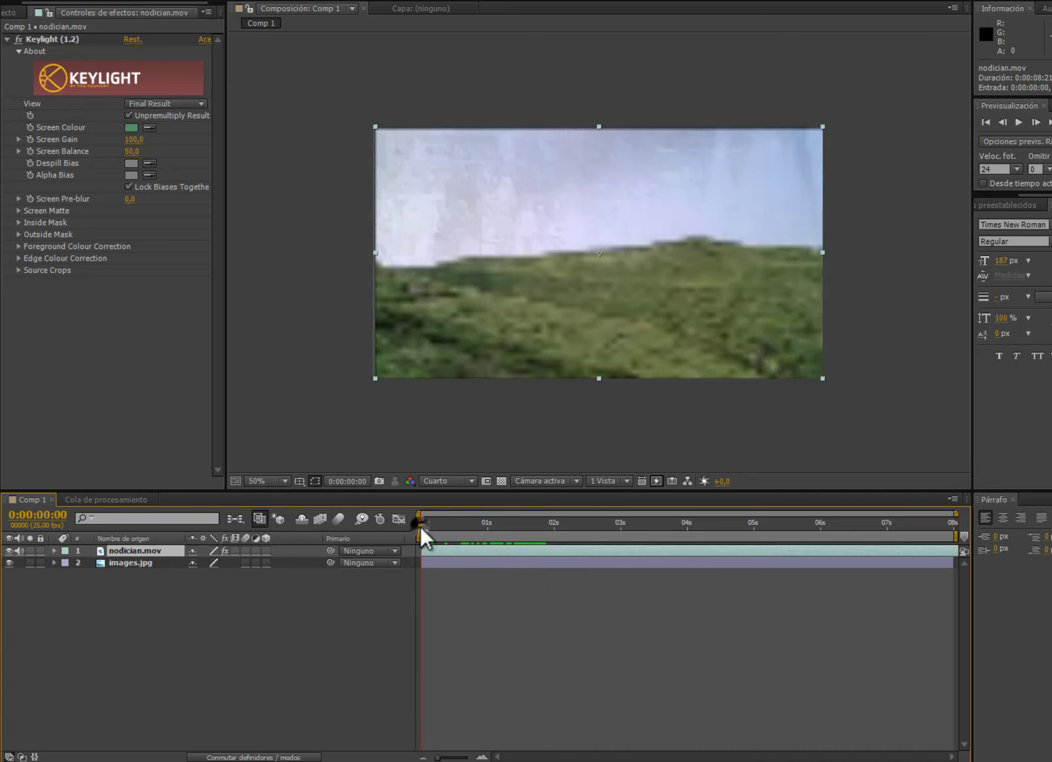
{"action": "key", "text": "KP_0"}
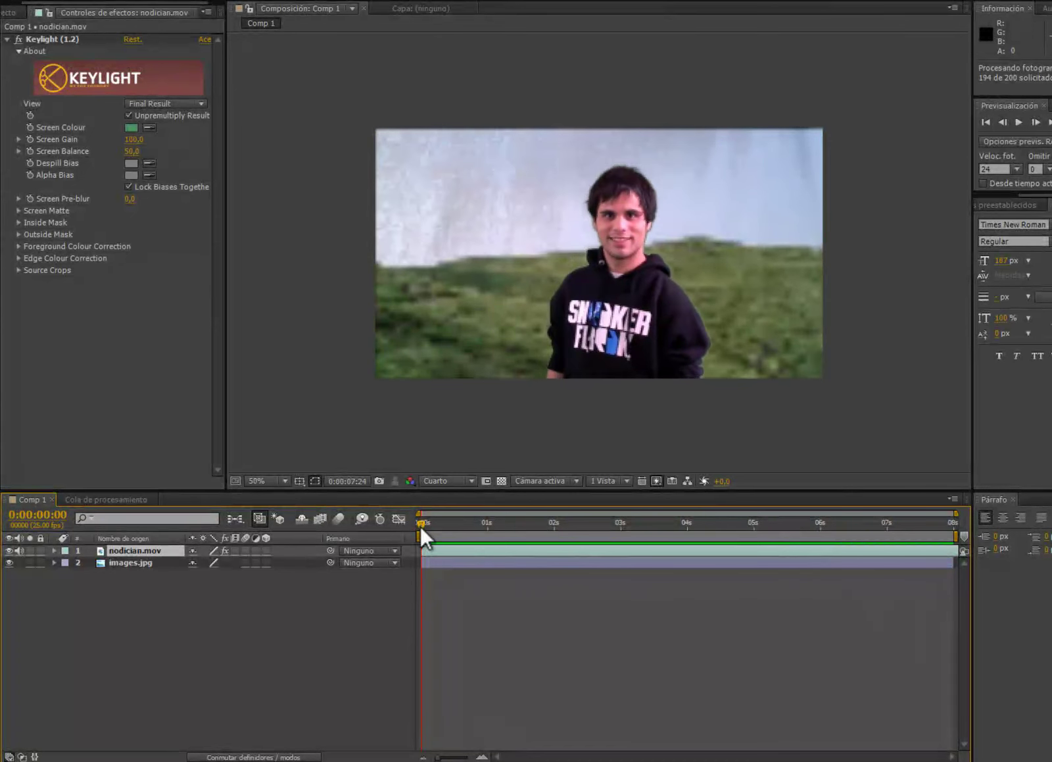
{"action": "left_click", "coordinate": [420, 525]}
{"action": "key", "text": "KP_0"}
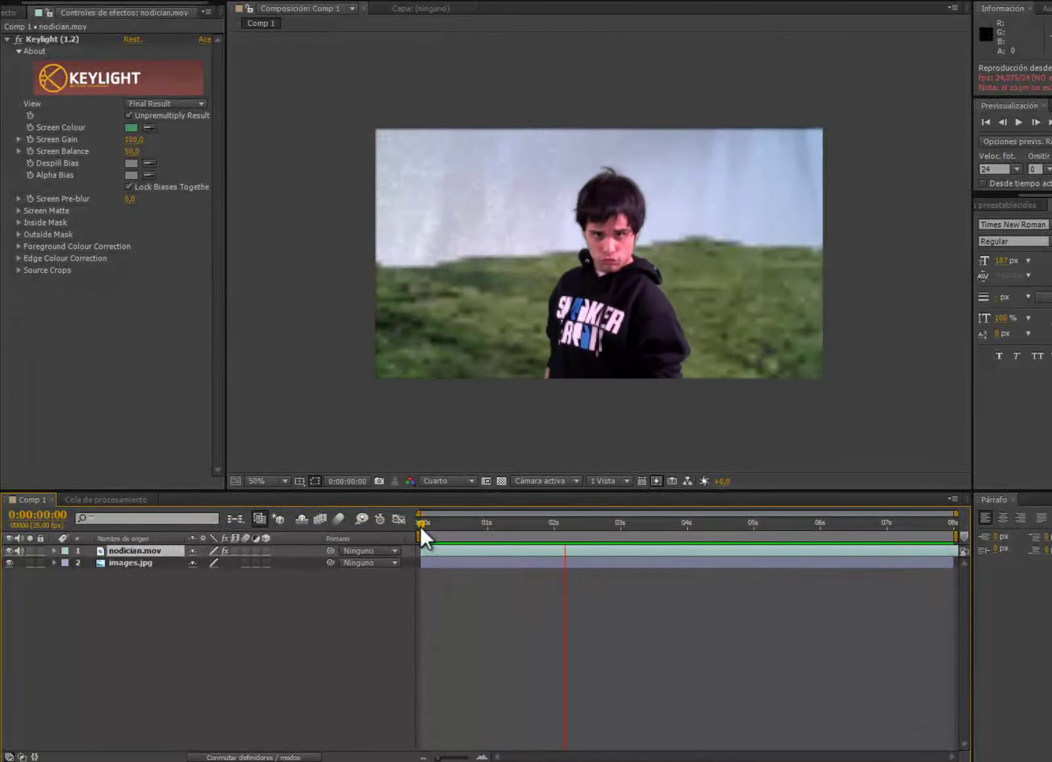
{"action": "left_click", "coordinate": [420, 526]}
{"action": "left_click", "coordinate": [589, 521]}
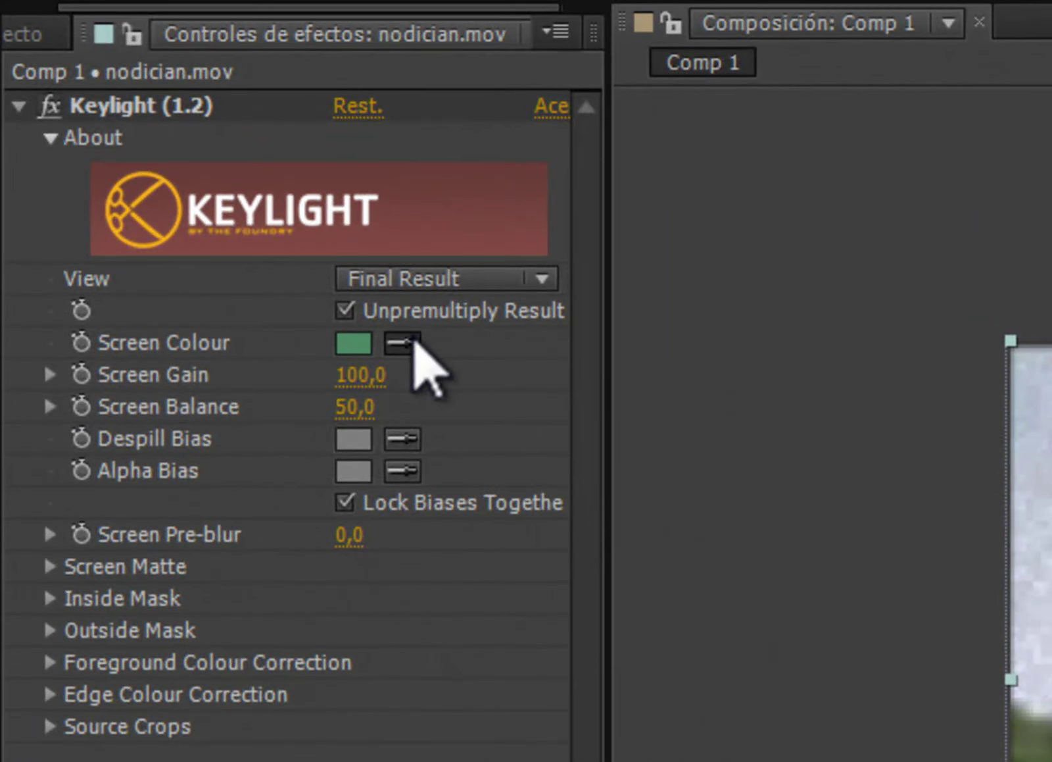
Sample the face as Keylight's Screen Colour, preview the bad key, then resample the green backdrop.
{"action": "left_click", "coordinate": [407, 342]}
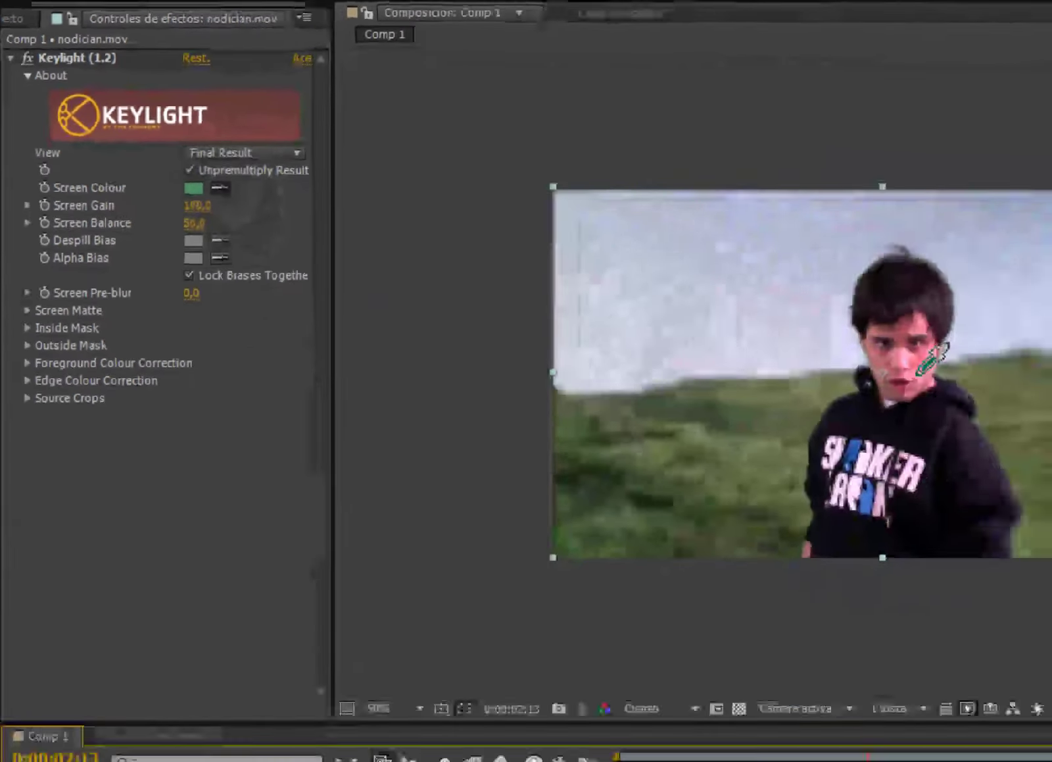
{"action": "left_click", "coordinate": [765, 306]}
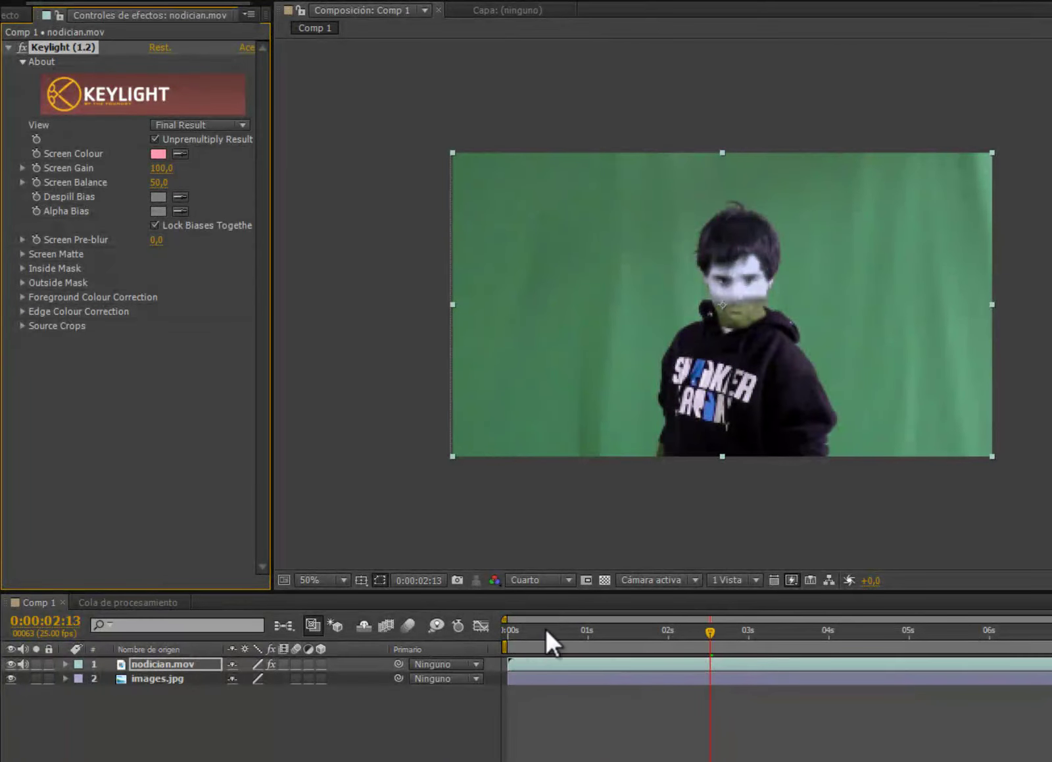
{"action": "key", "text": "KP_0"}
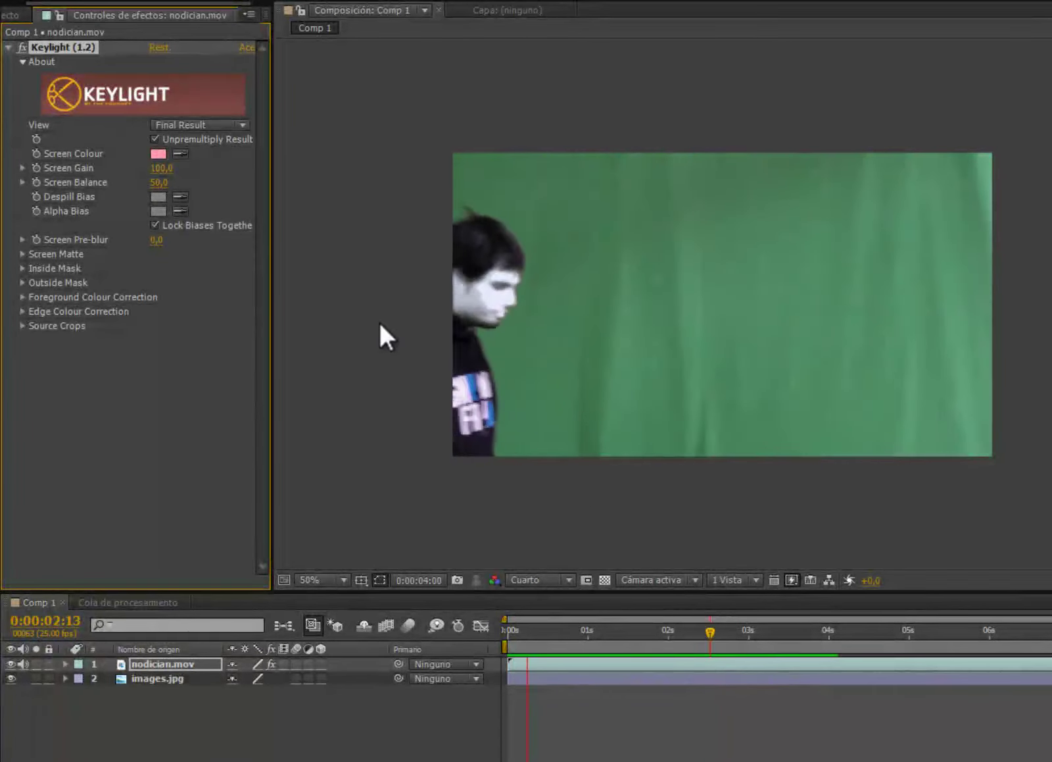
{"action": "left_click", "coordinate": [679, 430]}
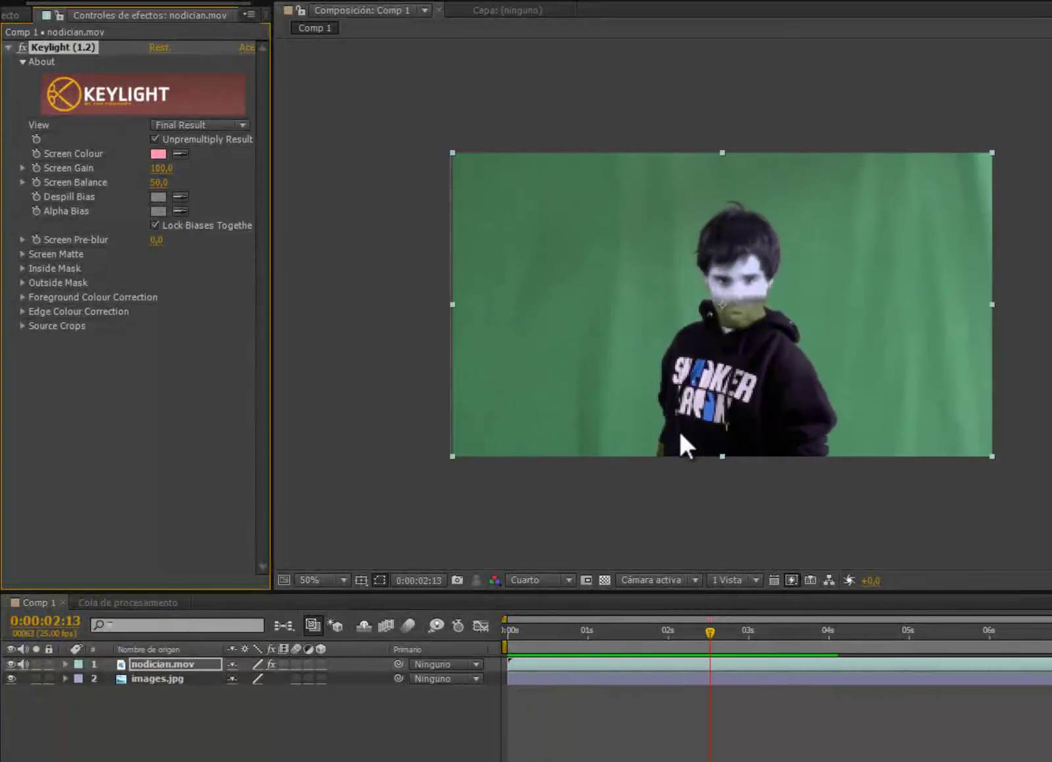
{"action": "left_click", "coordinate": [180, 153]}
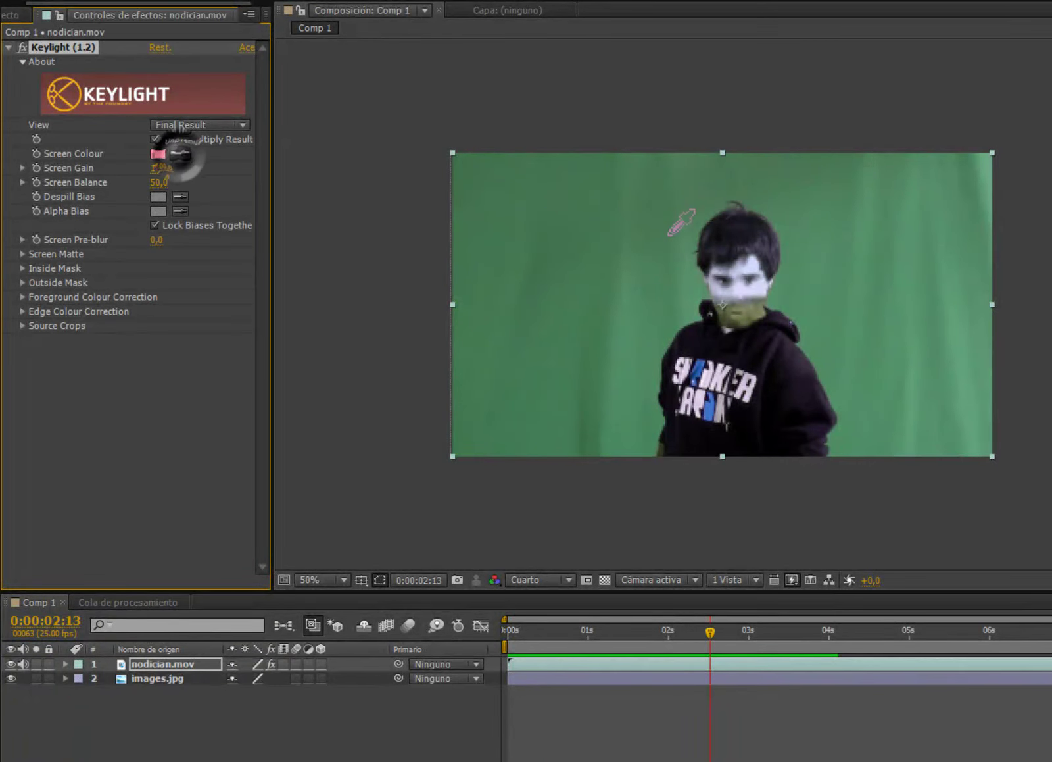
{"action": "left_click", "coordinate": [826, 273]}
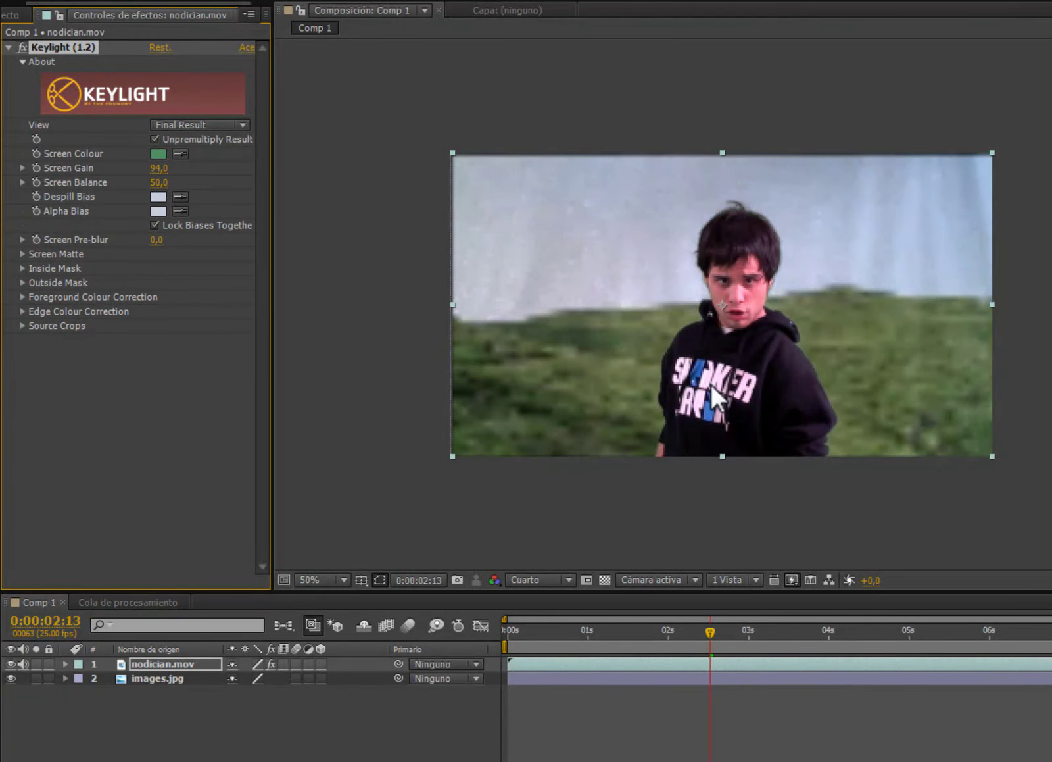
Preview the keyed clip, then scrub Keylight's Screen Gain lower and higher to test the key.
{"action": "key", "text": "KP_0"}
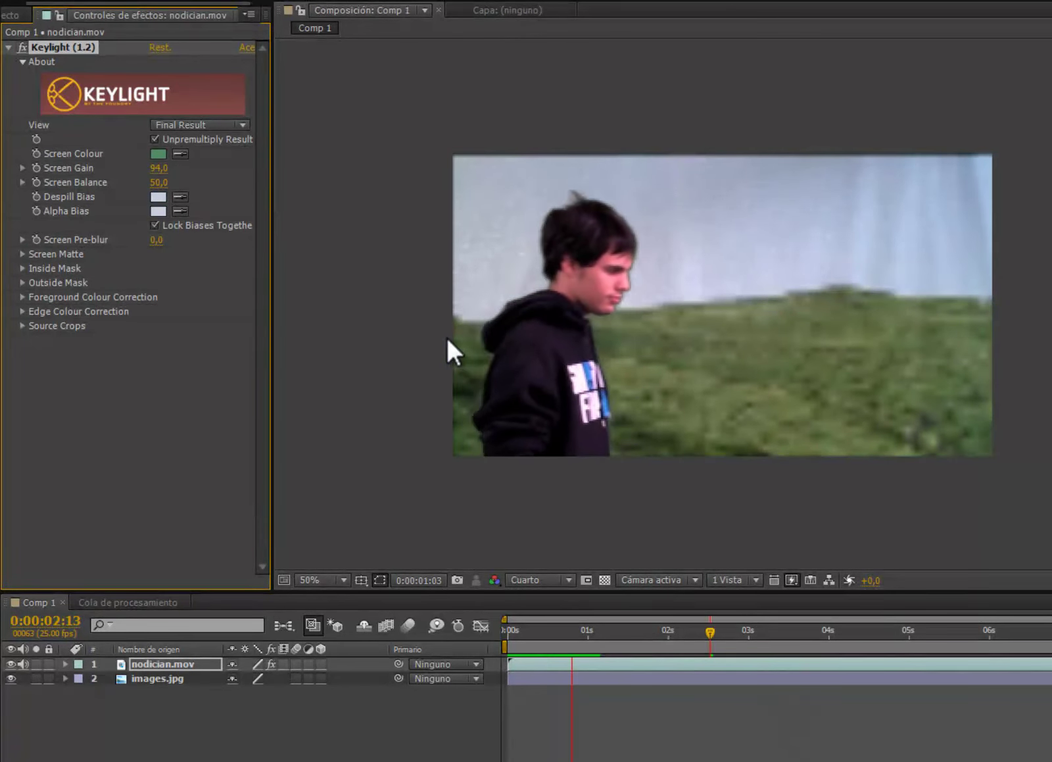
{"action": "key", "text": "space"}
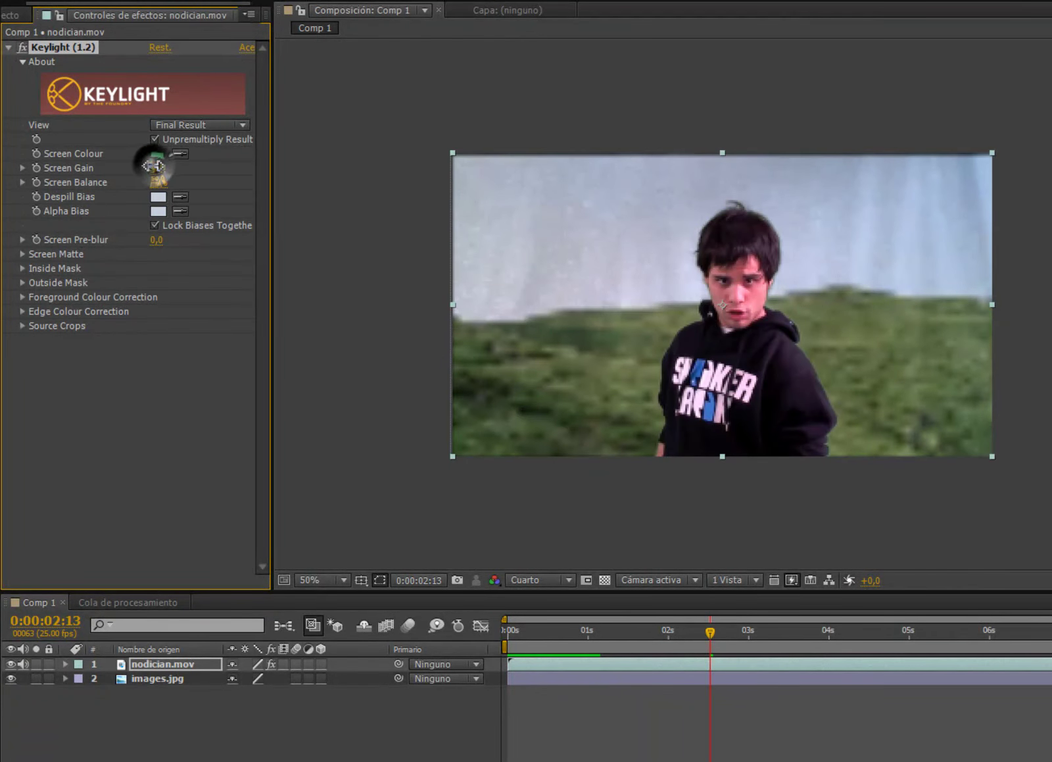
{"action": "left_click_drag", "start_coordinate": [158, 169], "coordinate": [56, 169]}
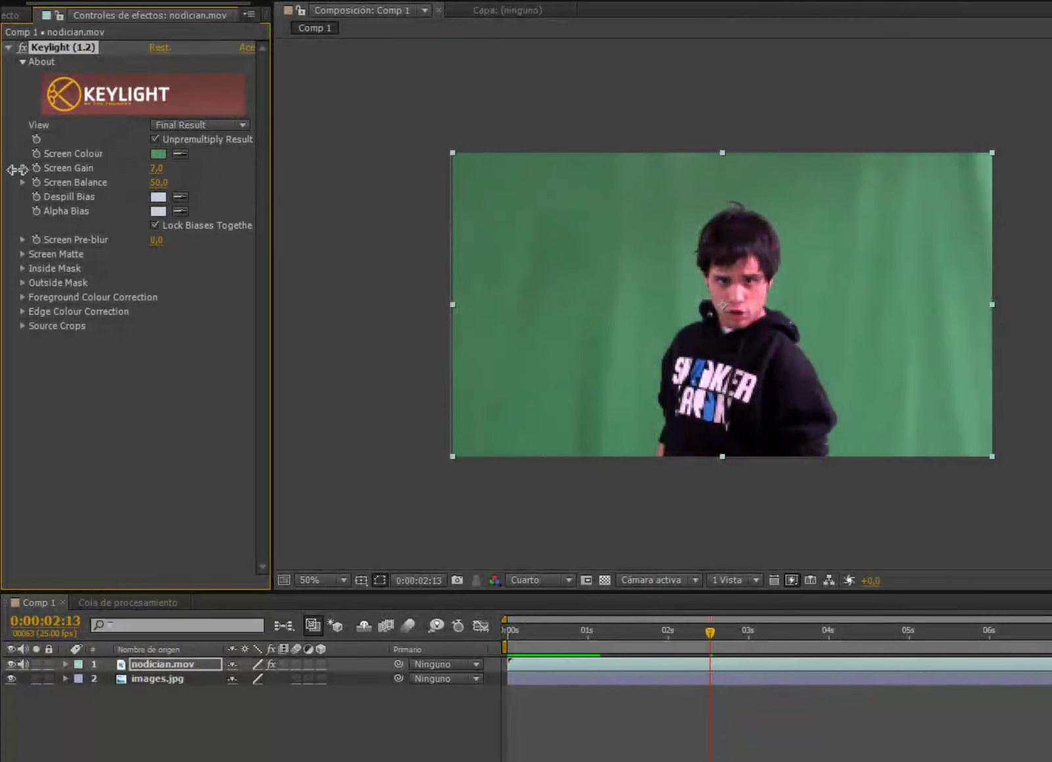
{"action": "left_click_drag", "start_coordinate": [16, 170], "coordinate": [104, 171]}
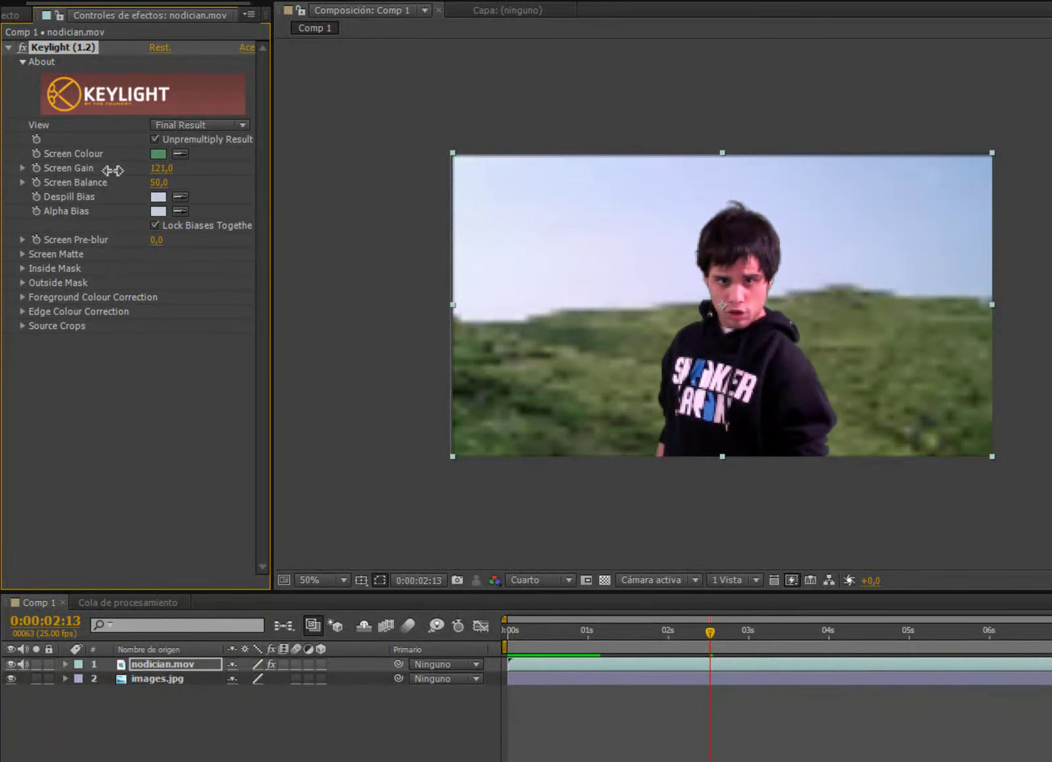
{"action": "left_click_drag", "start_coordinate": [120, 170], "coordinate": [228, 169]}
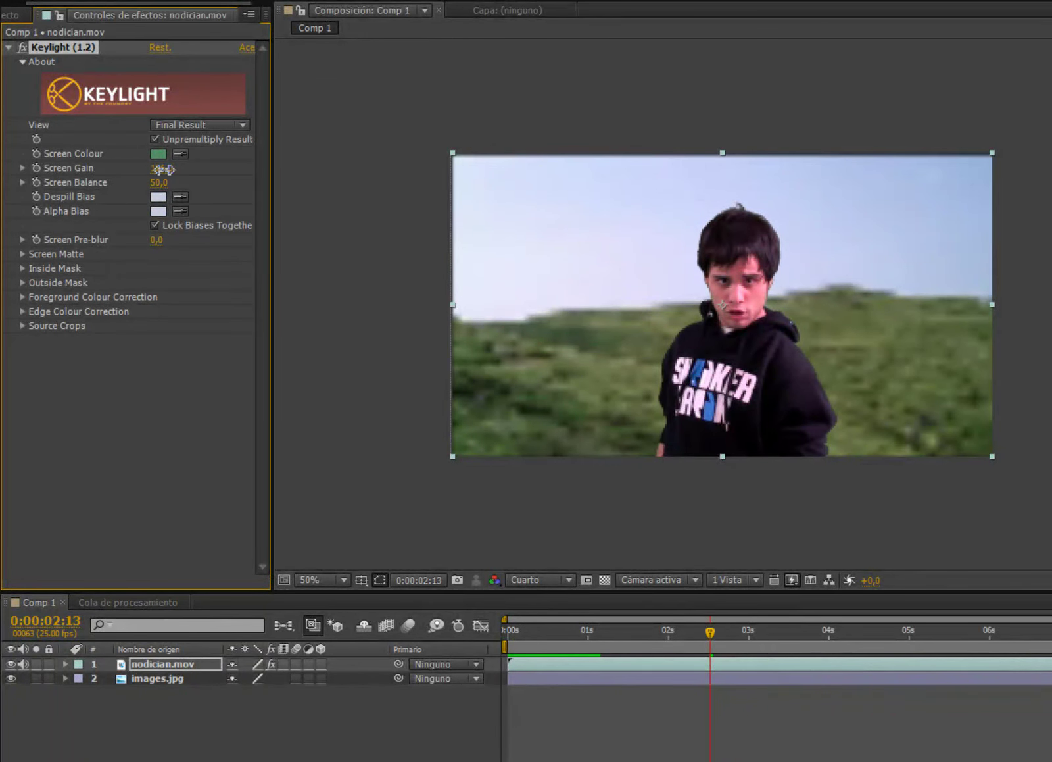
At frame 0:00:01:06, settle Screen Gain at 135,0 and set Screen Balance to 81,0.
{"action": "left_click", "coordinate": [608, 630]}
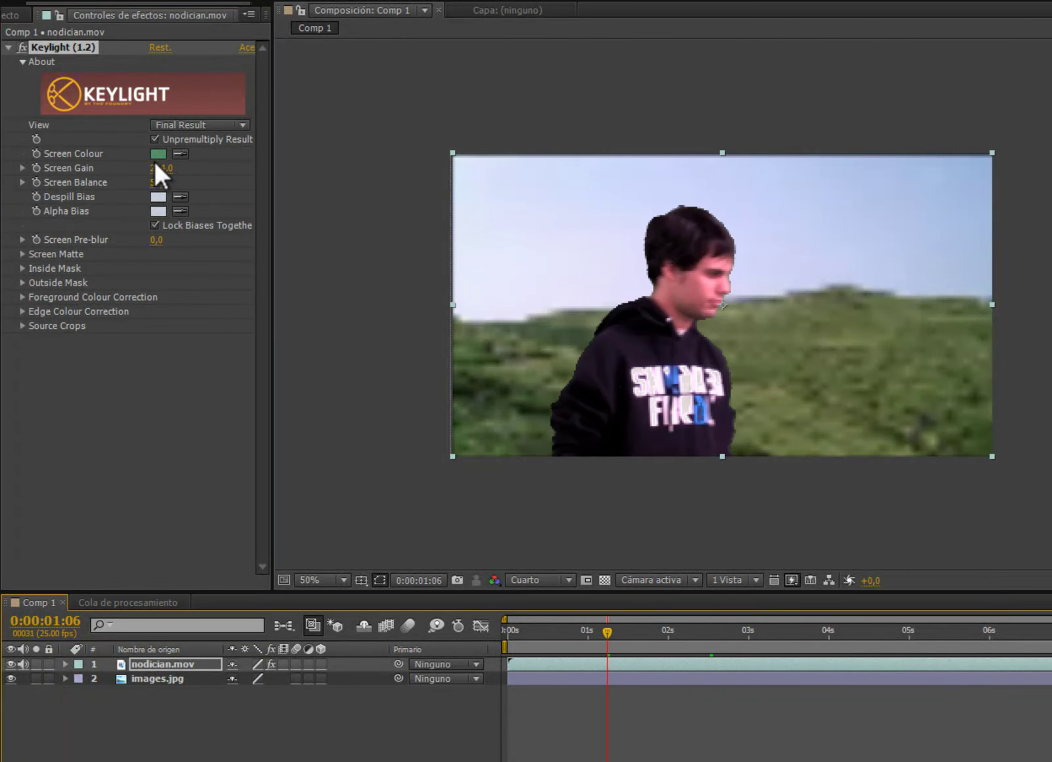
{"action": "left_click_drag", "start_coordinate": [159, 169], "coordinate": [223, 168]}
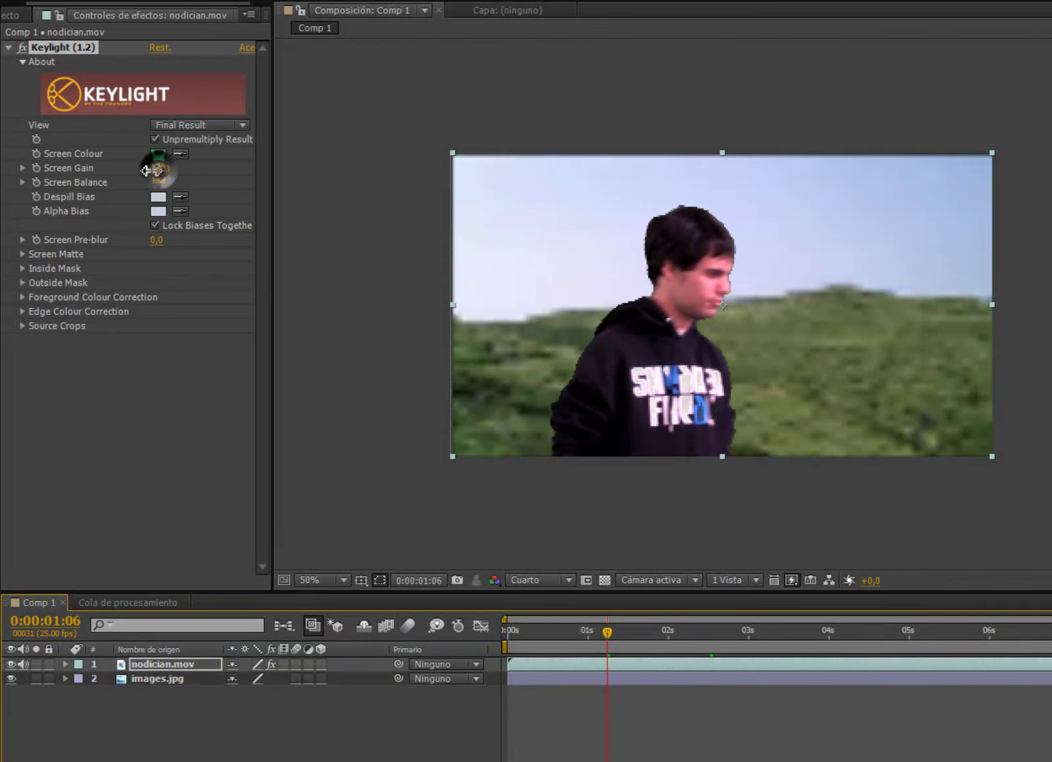
{"action": "mouse_move", "coordinate": [158, 169]}
{"action": "left_mouse_down"}
{"action": "mouse_move", "coordinate": [51, 174]}
{"action": "mouse_move", "coordinate": [74, 169]}
{"action": "left_mouse_up"}
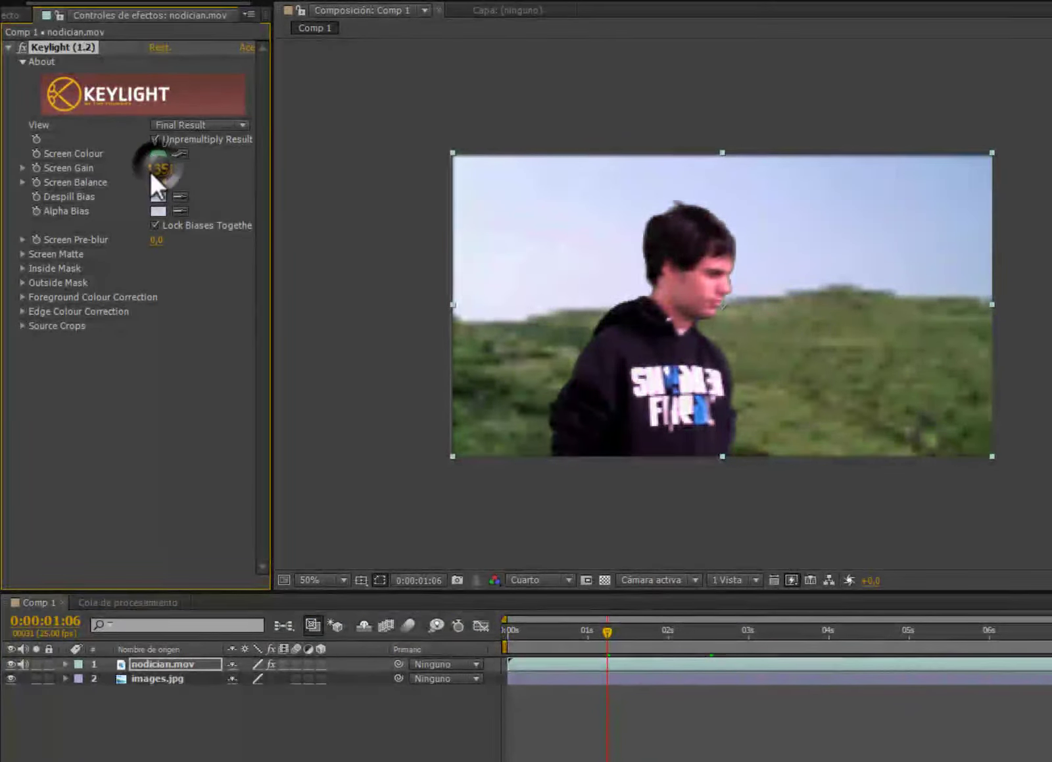
{"action": "mouse_move", "coordinate": [159, 182]}
{"action": "left_mouse_down"}
{"action": "mouse_move", "coordinate": [201, 189]}
{"action": "mouse_move", "coordinate": [143, 193]}
{"action": "left_mouse_up"}
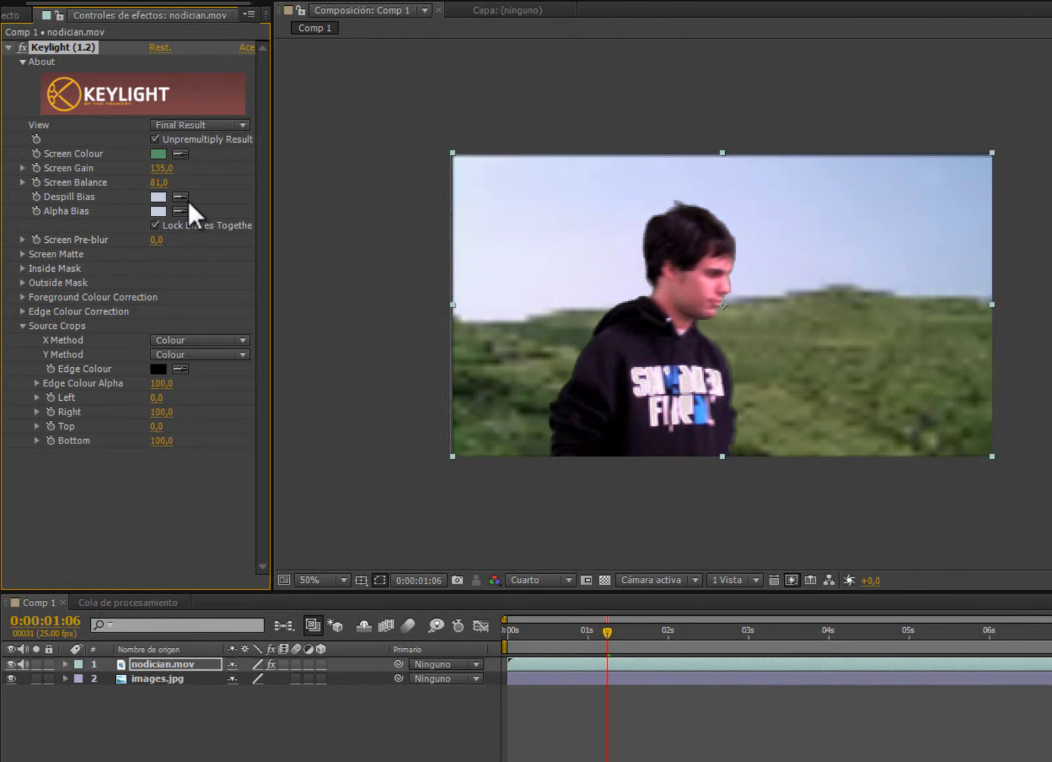
{"action": "key", "text": "space"}
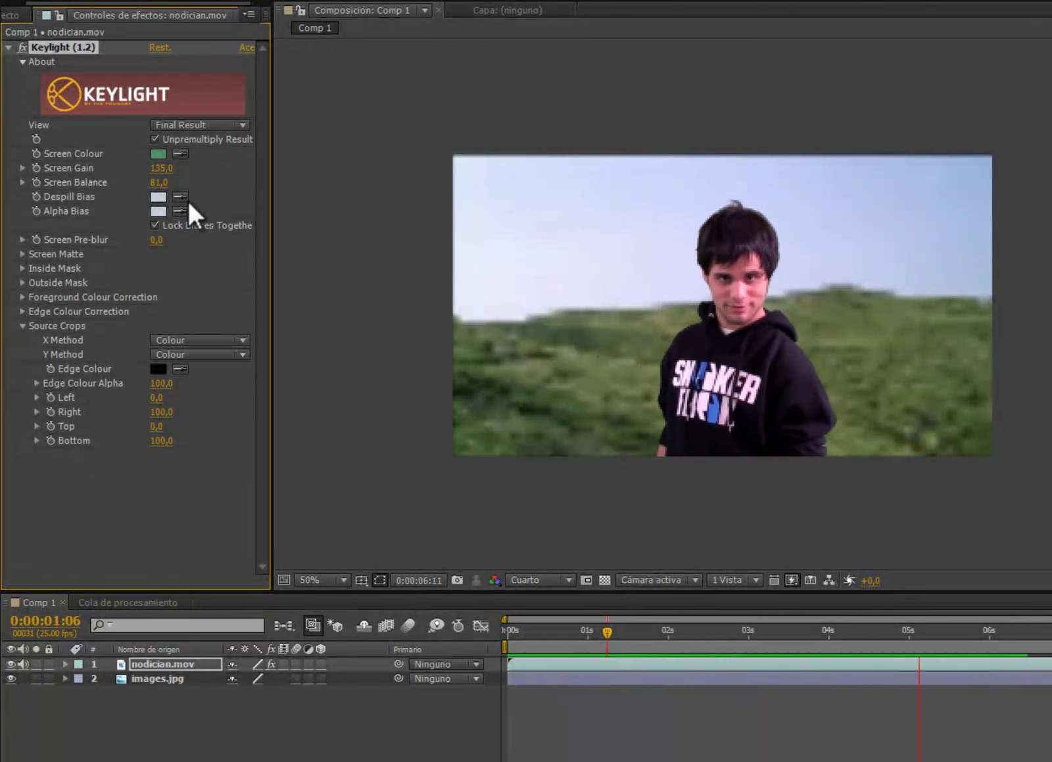
{"action": "key", "text": "space"}
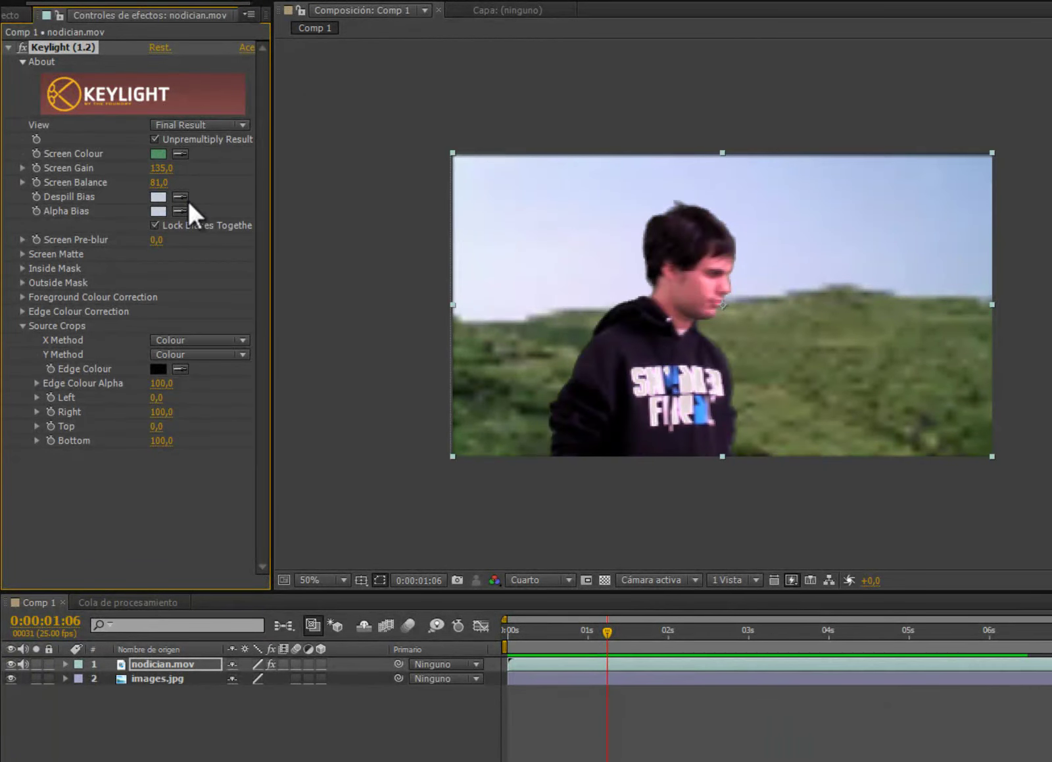